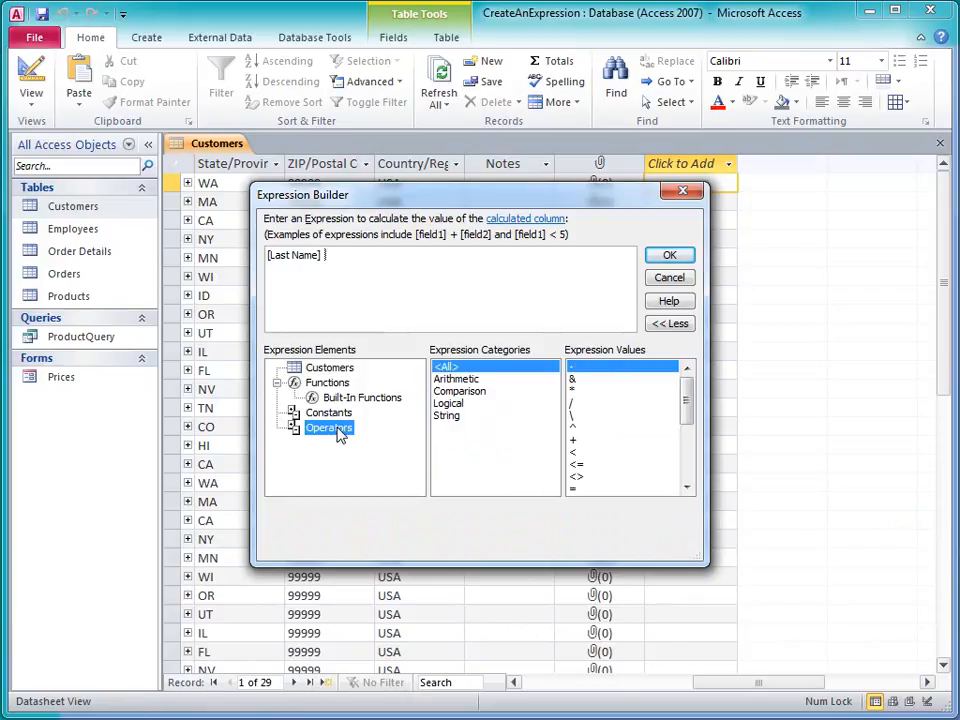
# Step: Append the string operator &, a quoted comma and space, and another & to the [Last Name] expression
pyautogui.click(447, 416)
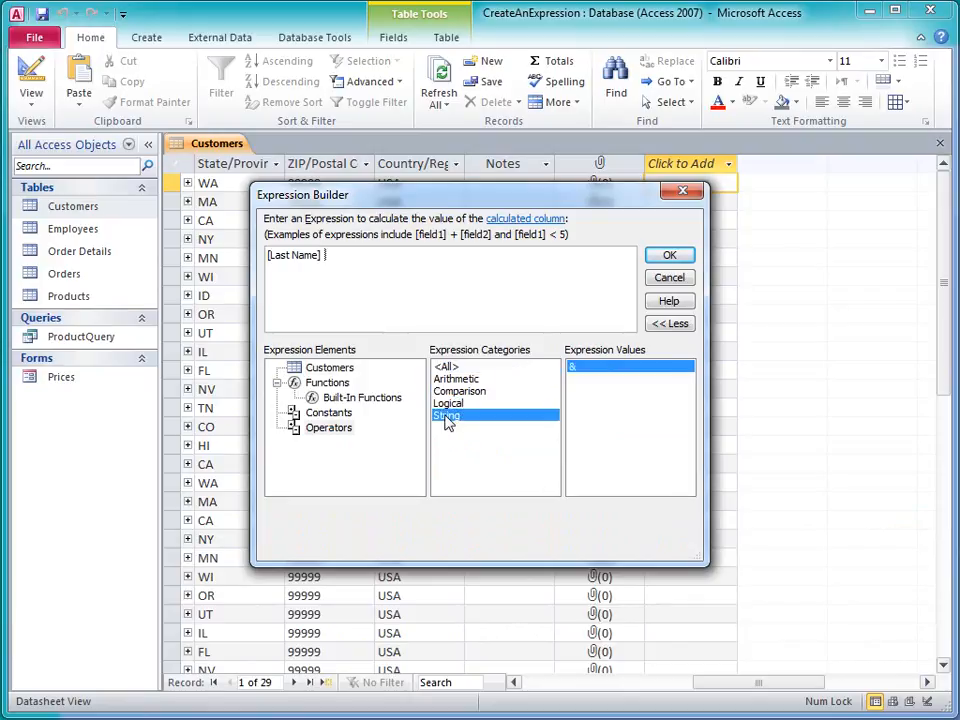
pyautogui.doubleClick(594, 370)
pyautogui.write('", " & f')
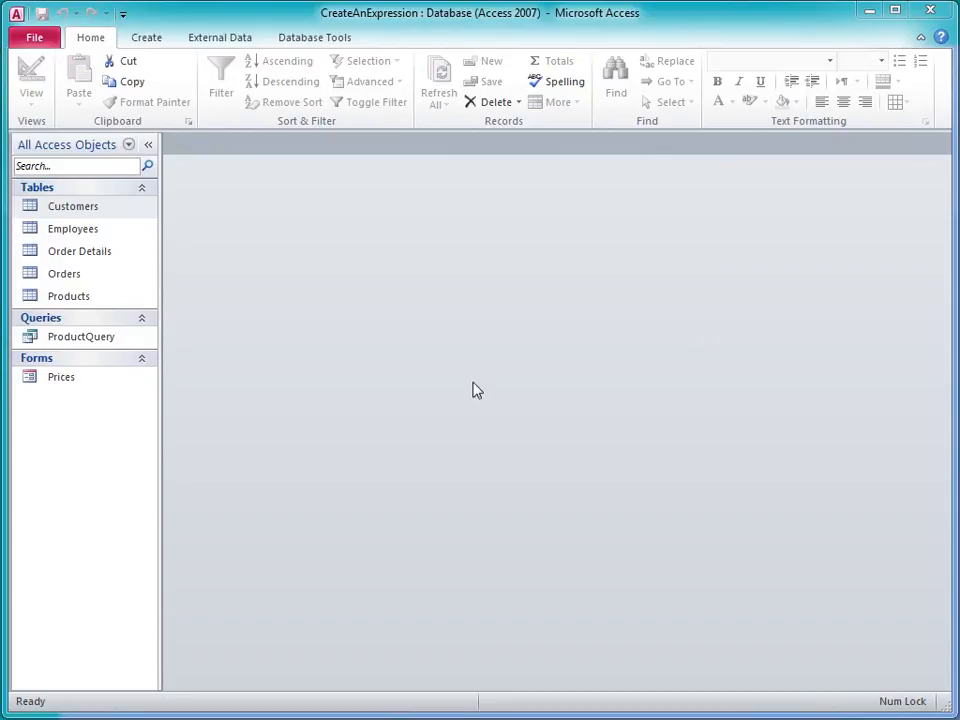
# Step: Open the Customers table, start a calculated Text field in the blank last column, and expand the Expression Builder
pyautogui.doubleClick(122, 216)
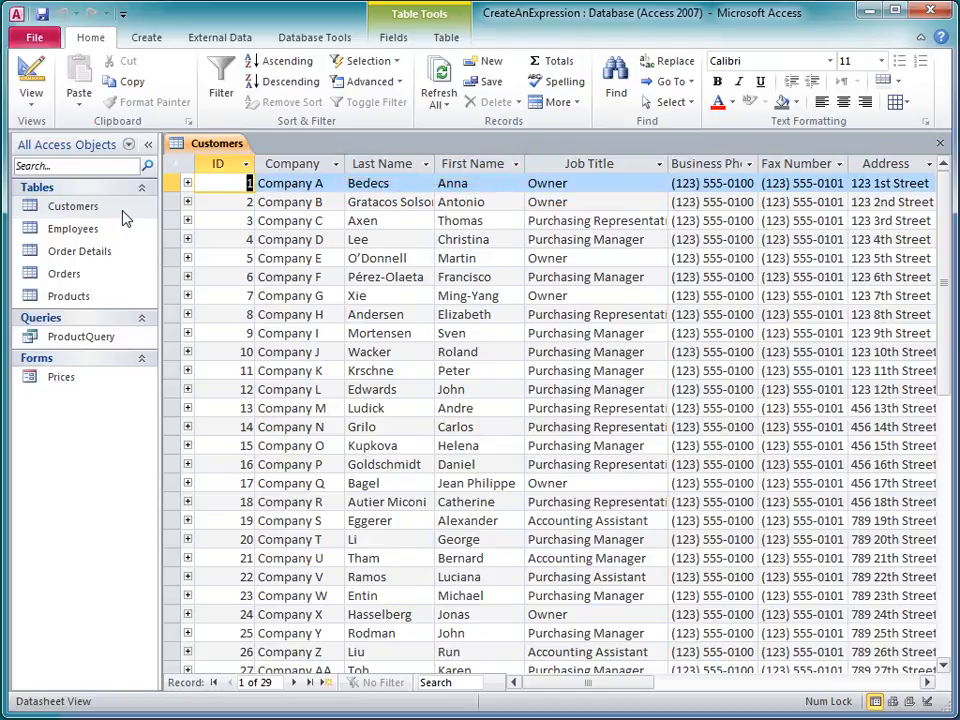
pyautogui.moveTo(579, 686); pyautogui.dragTo(746, 690)
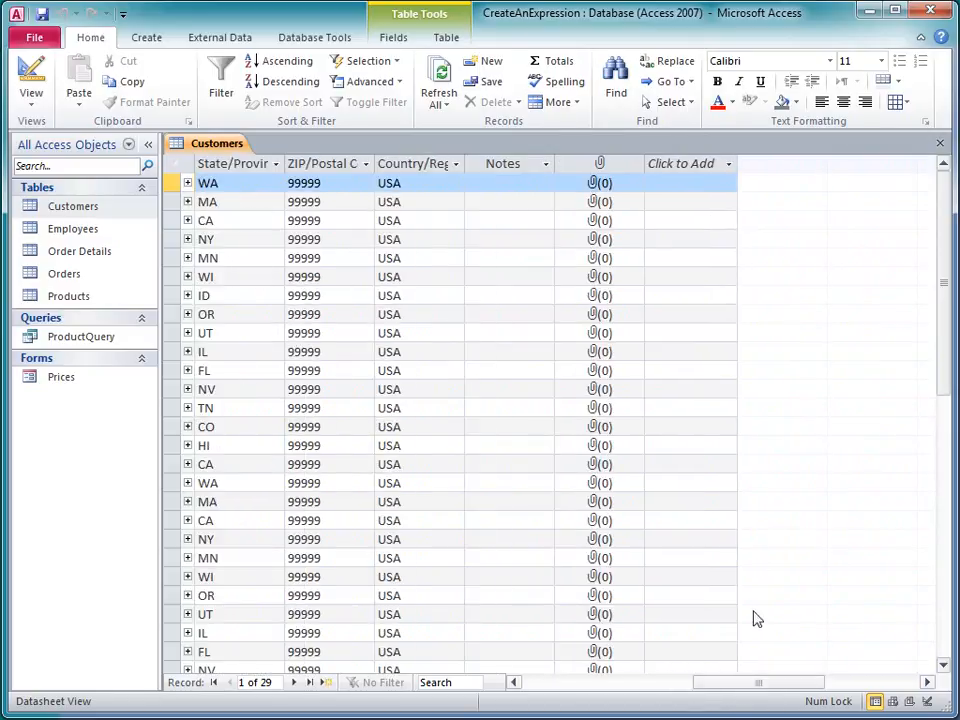
pyautogui.click(730, 165)
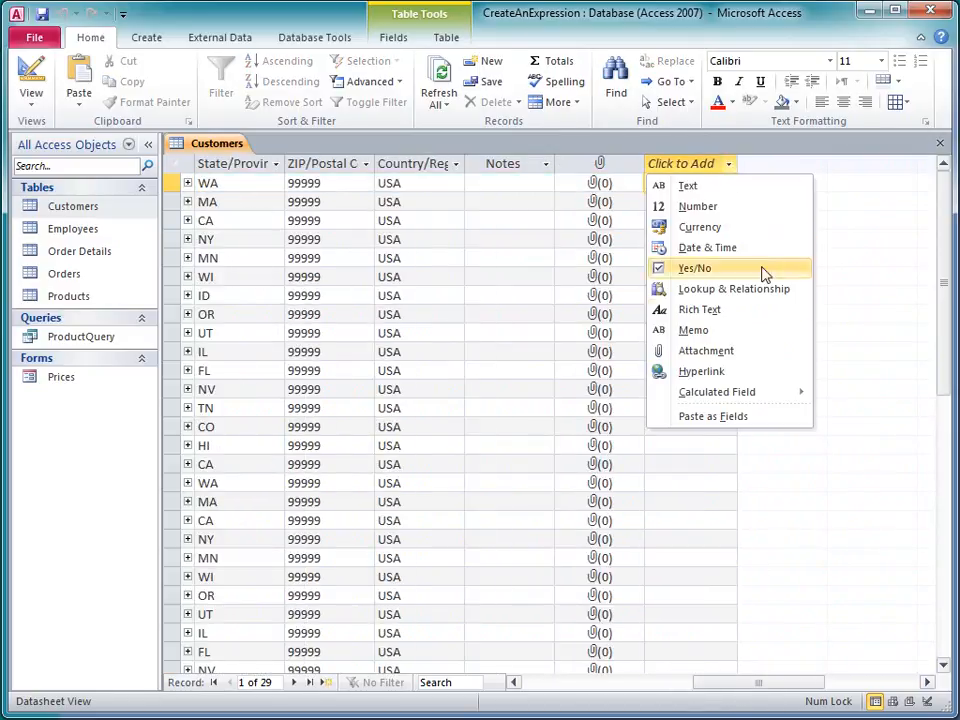
pyautogui.moveTo(788, 396)
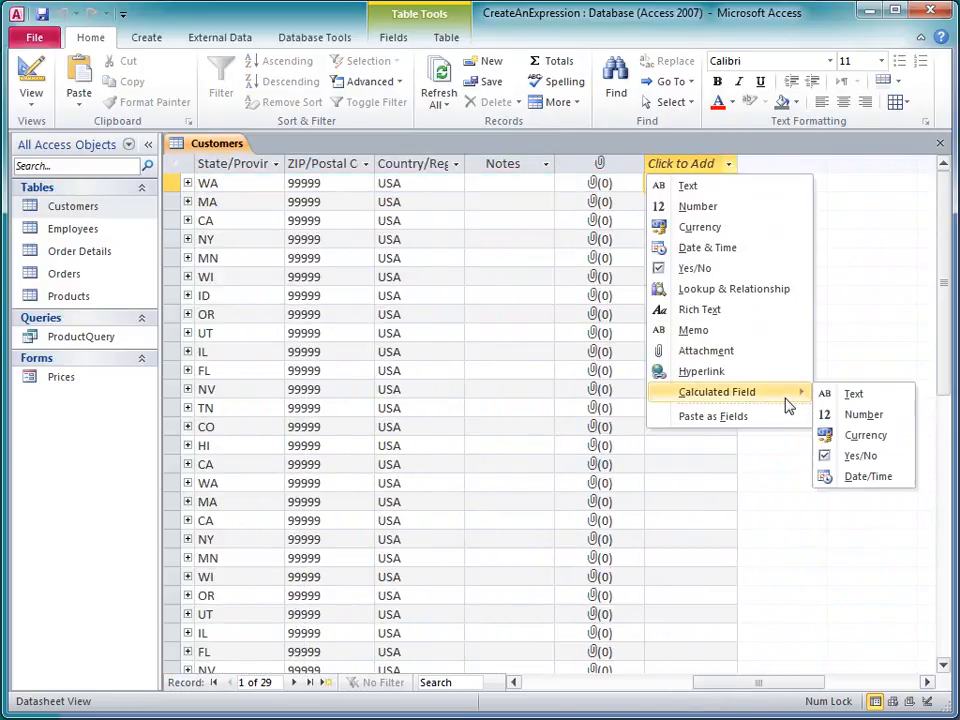
pyautogui.click(879, 402)
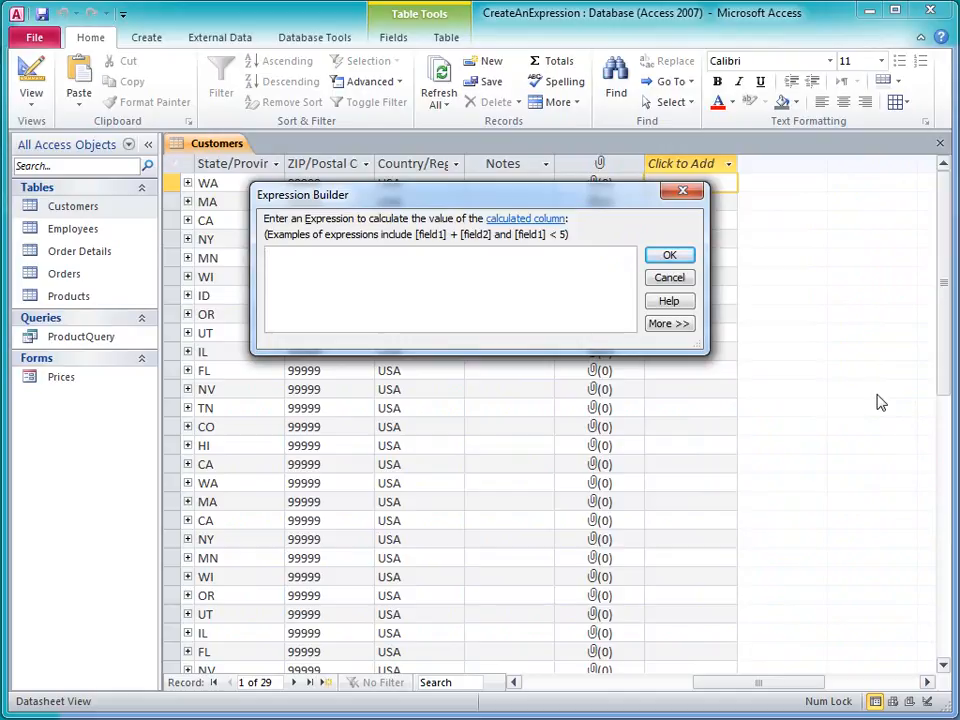
pyautogui.click(672, 325)
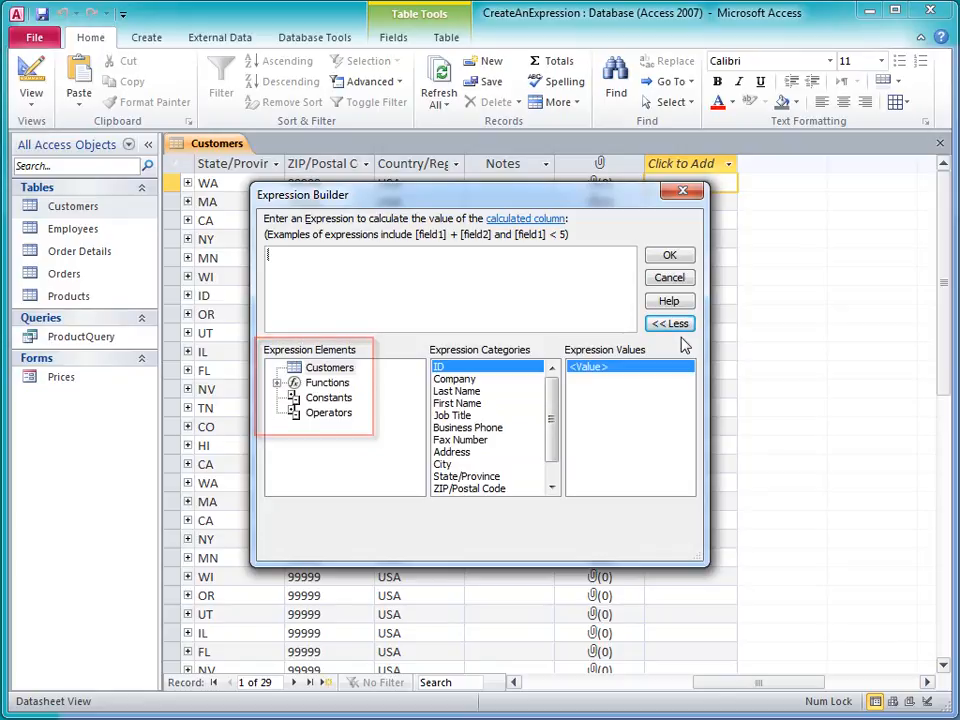
# Step: Look up the Left function among the built-in Text functions and view its help topic
pyautogui.click(280, 384)
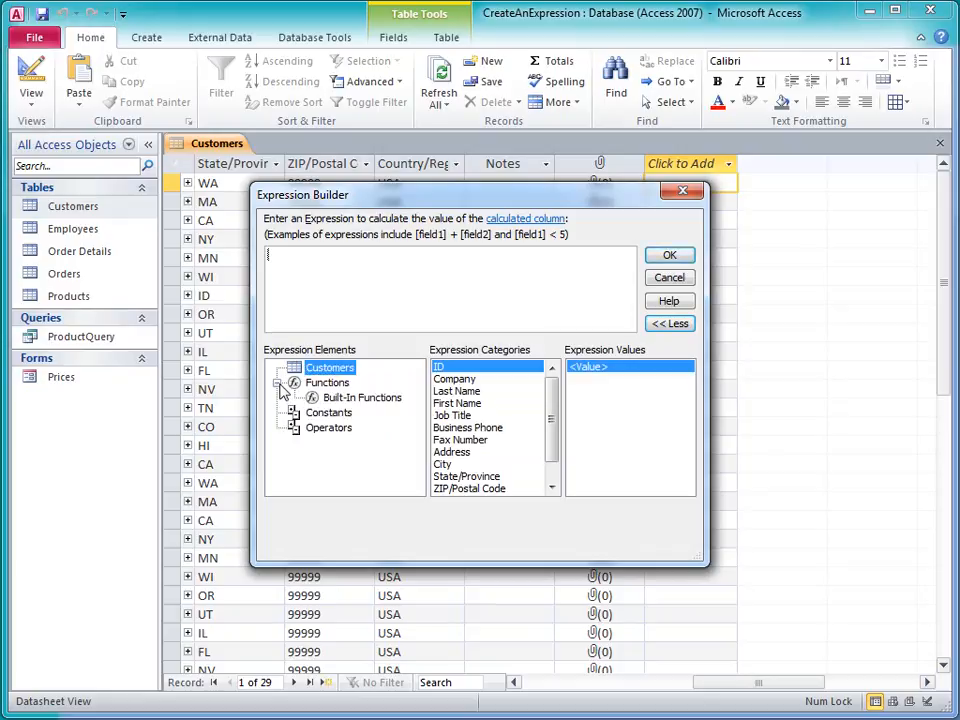
pyautogui.click(345, 398)
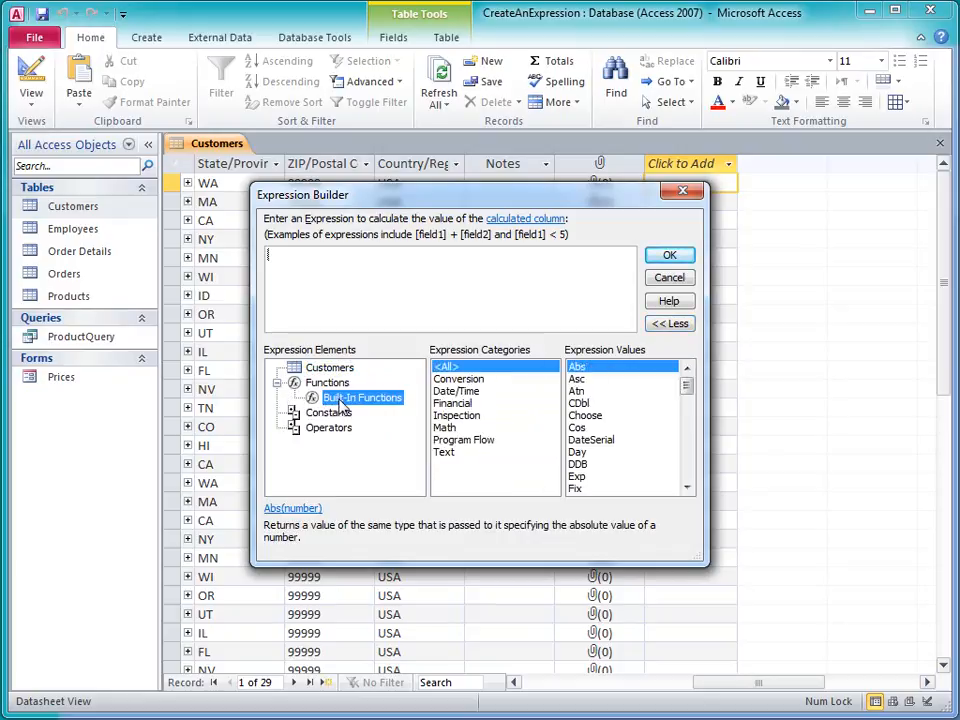
pyautogui.click(444, 453)
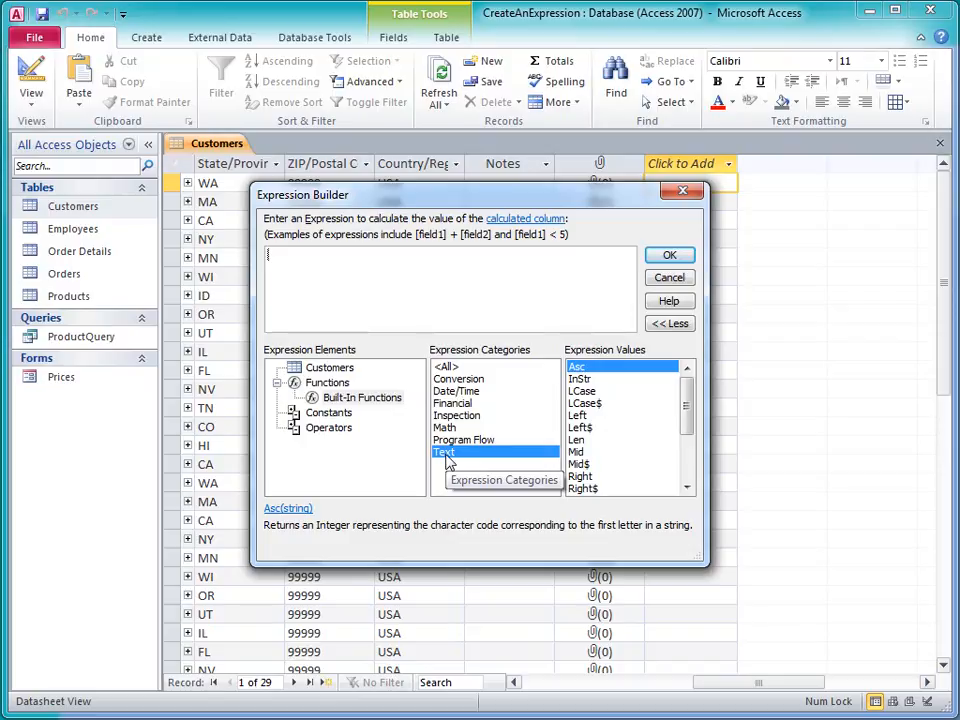
pyautogui.click(580, 417)
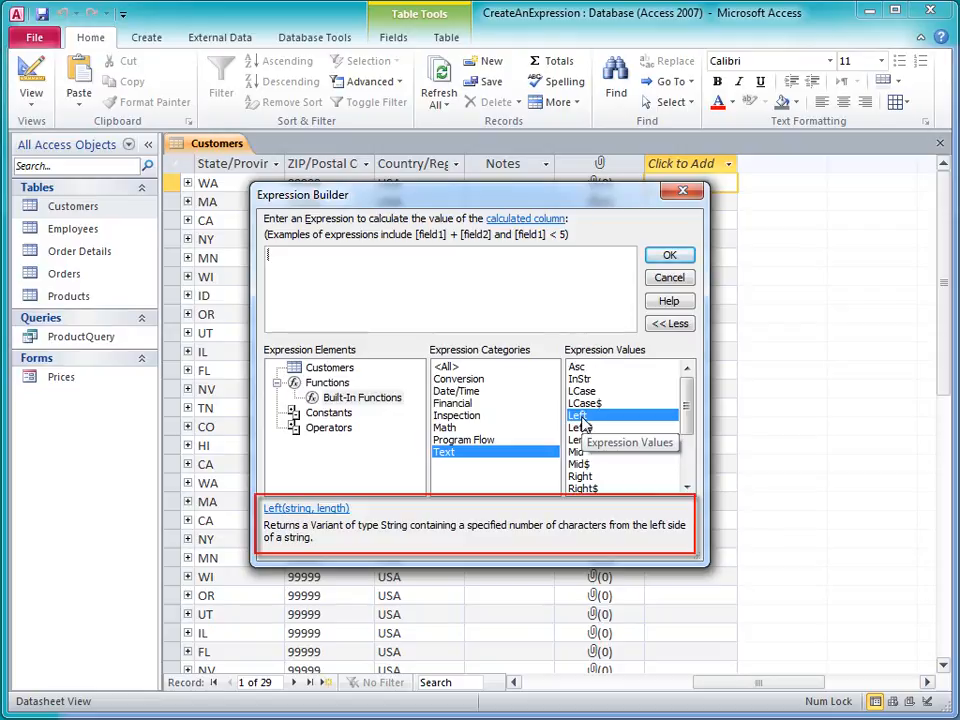
pyautogui.click(337, 512)
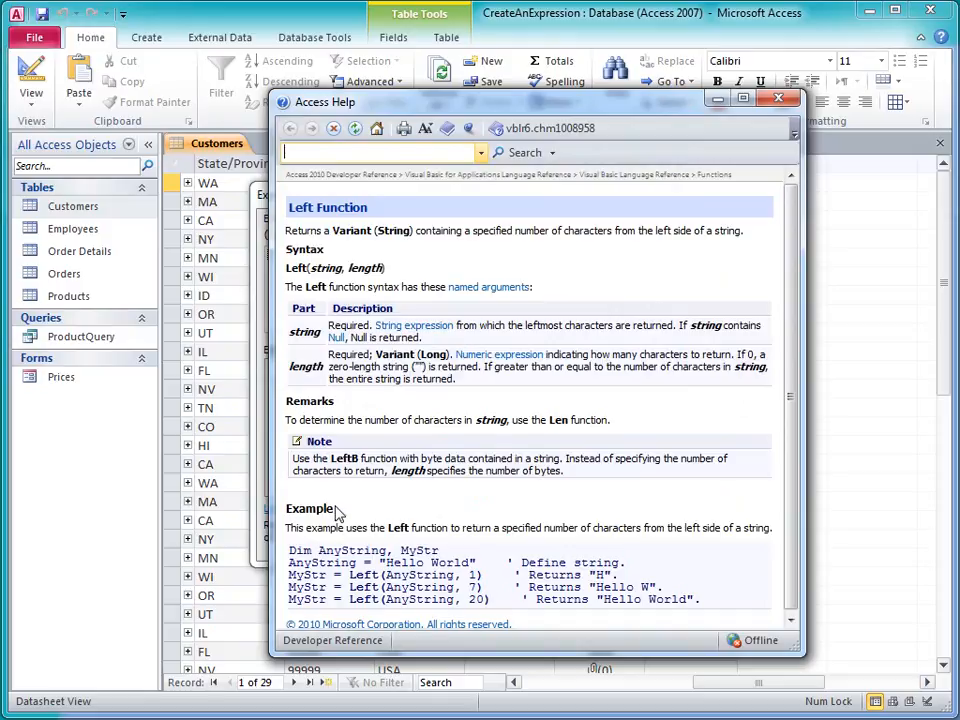
pyautogui.click(778, 101)
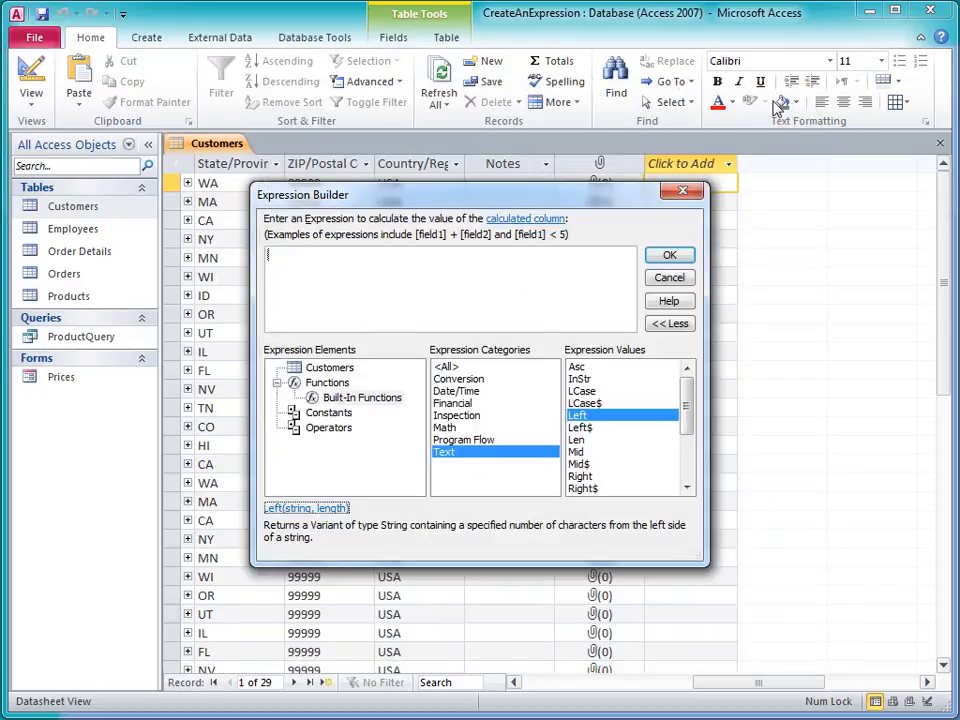
# Step: Build the start of the expression from the Customers Last Name field and the string operator: [Last Name] & ", " &
pyautogui.click(345, 369)
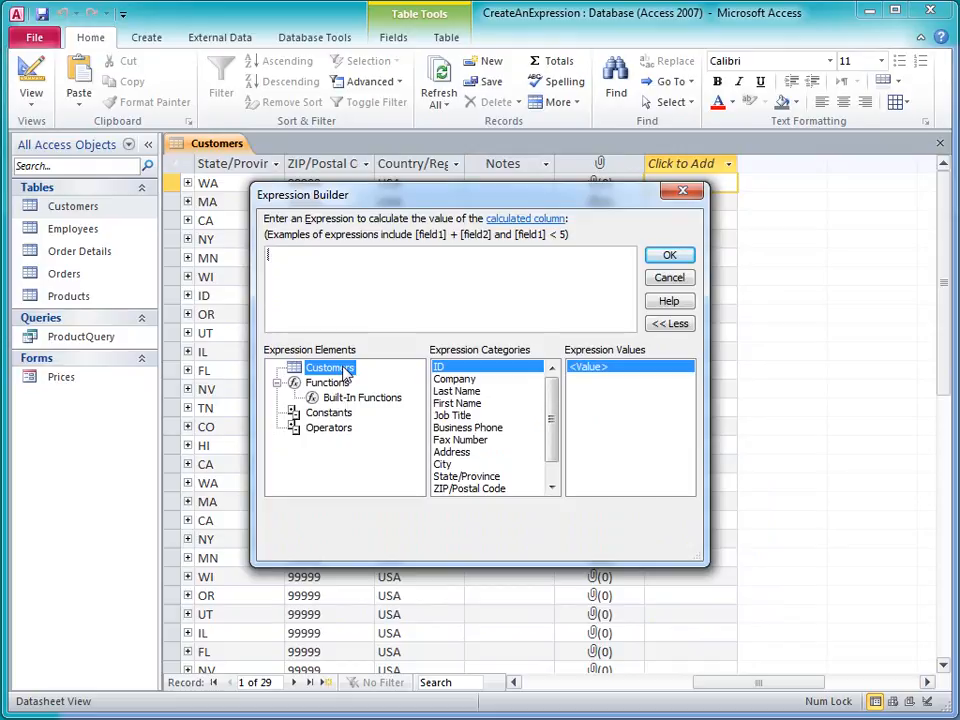
pyautogui.doubleClick(458, 391)
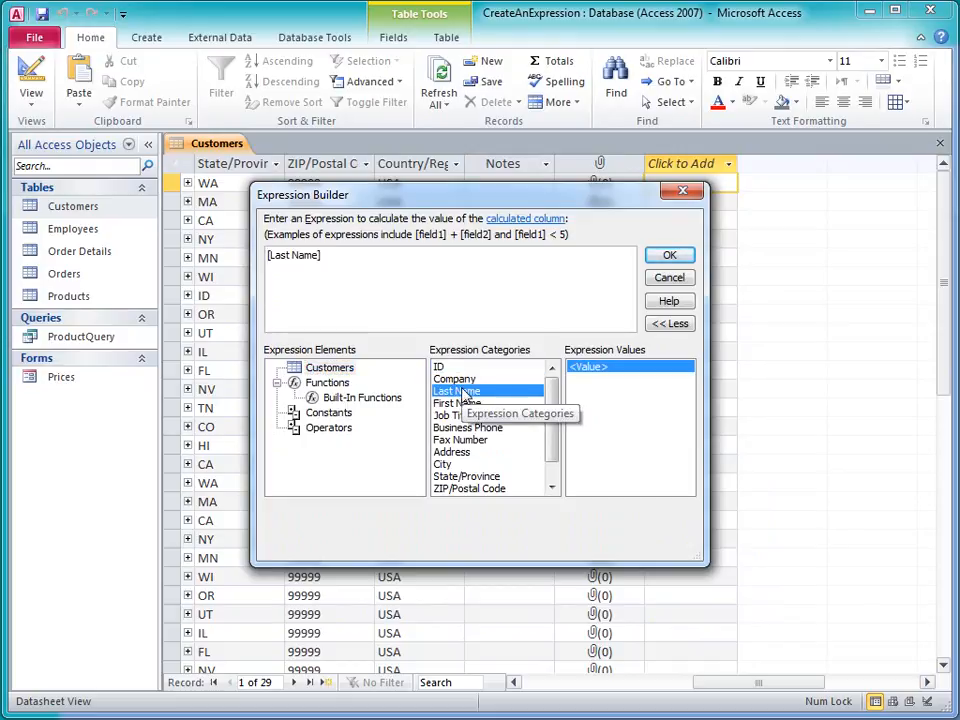
pyautogui.click(337, 430)
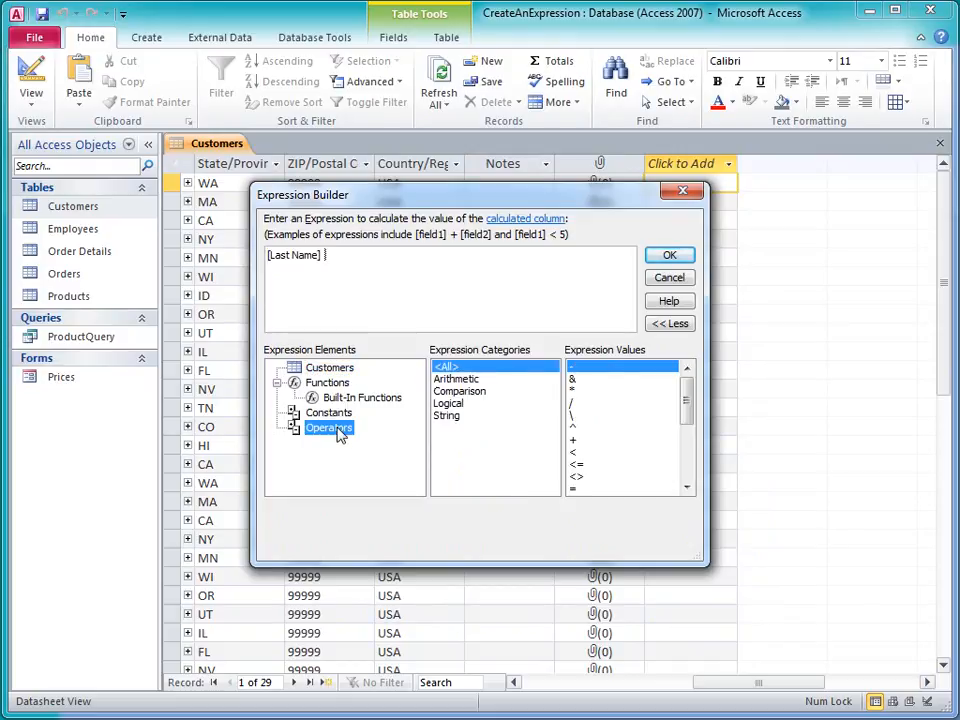
pyautogui.click(447, 416)
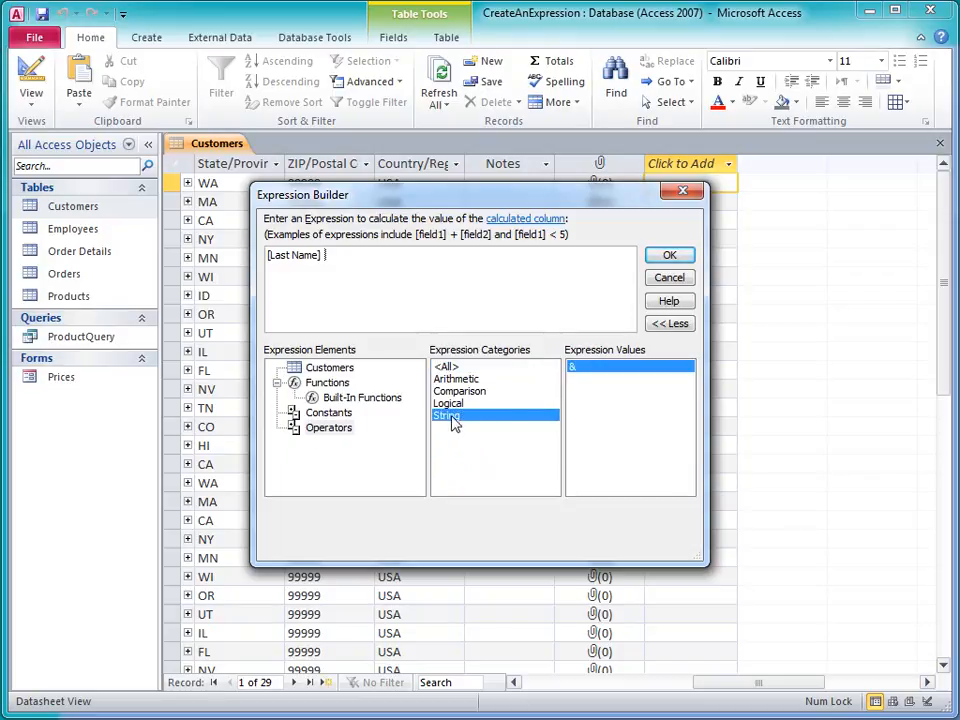
pyautogui.doubleClick(594, 369)
pyautogui.write('", "')
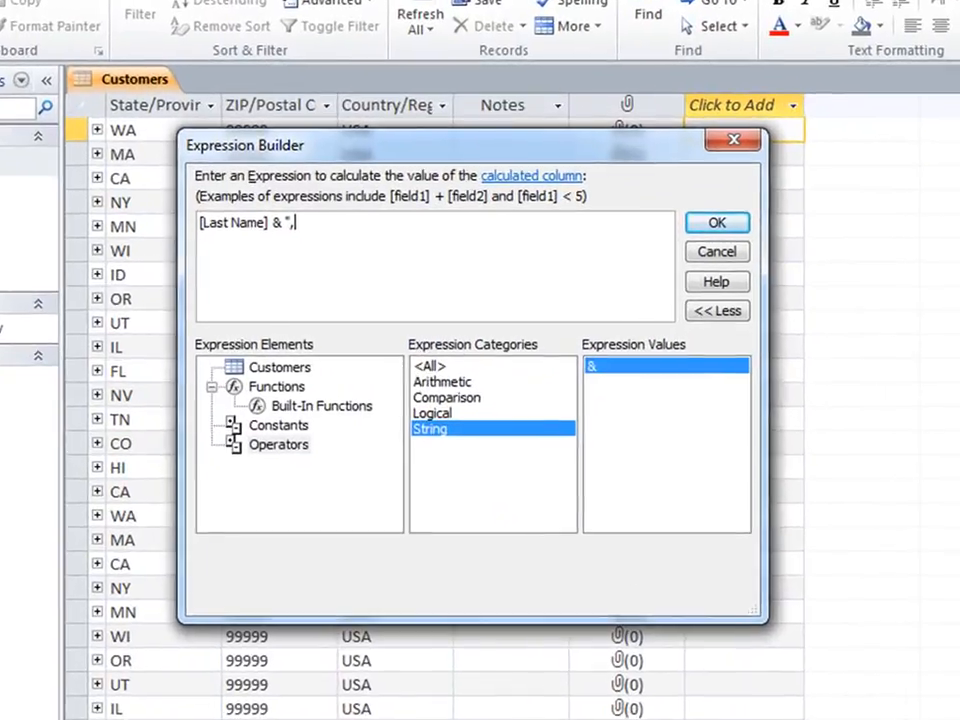
pyautogui.write(' & ')
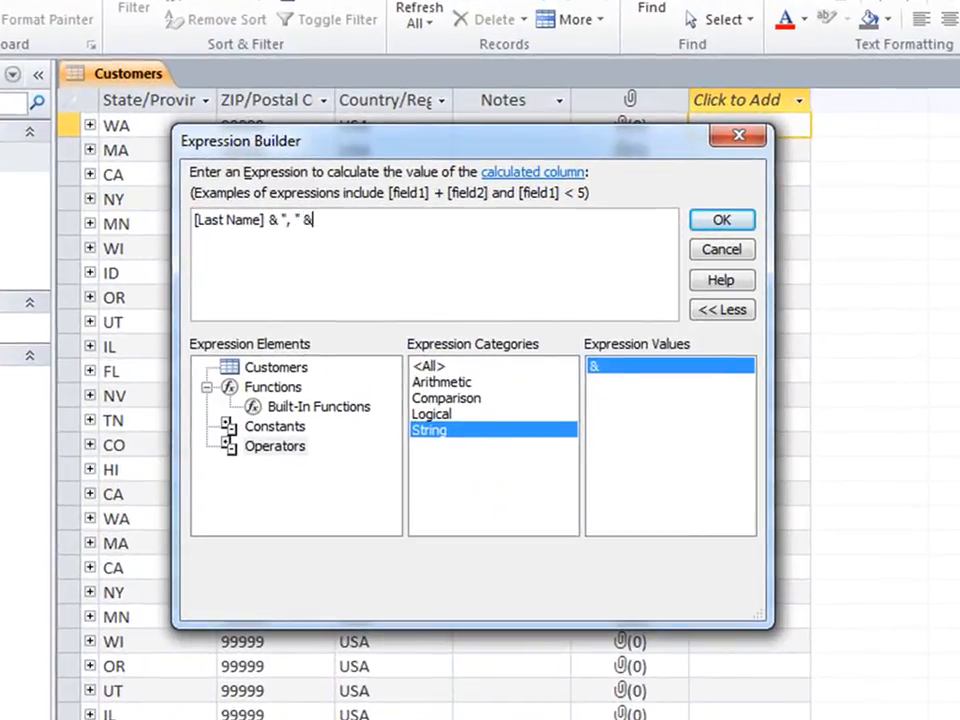
# Step: Complete the expression with the suggested First Name field and accept it for the calculated column
pyautogui.write('f')
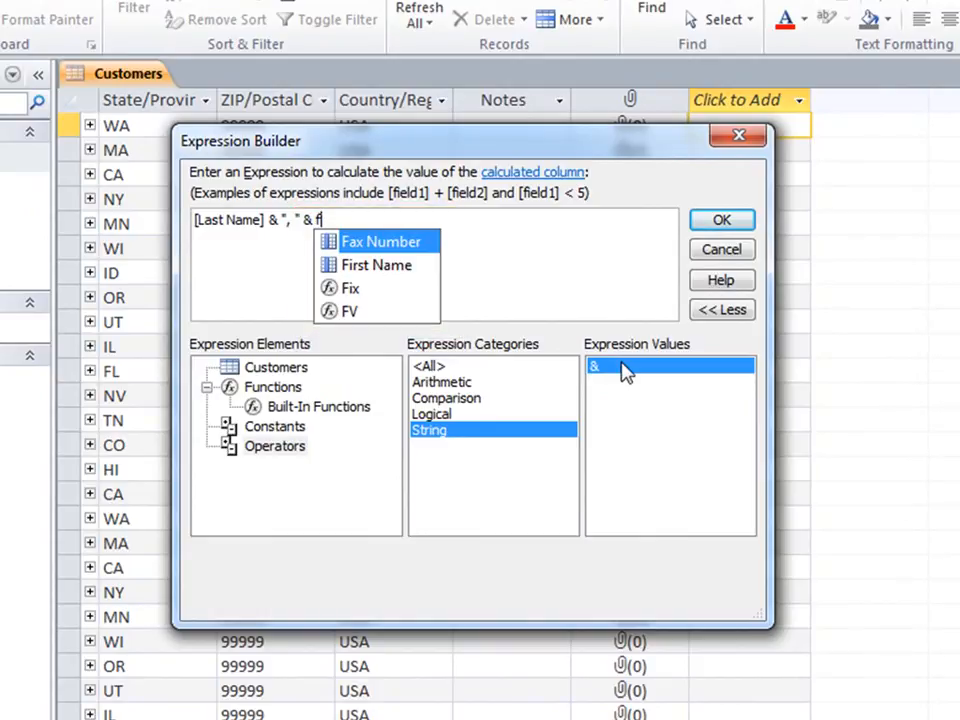
pyautogui.click(390, 290)
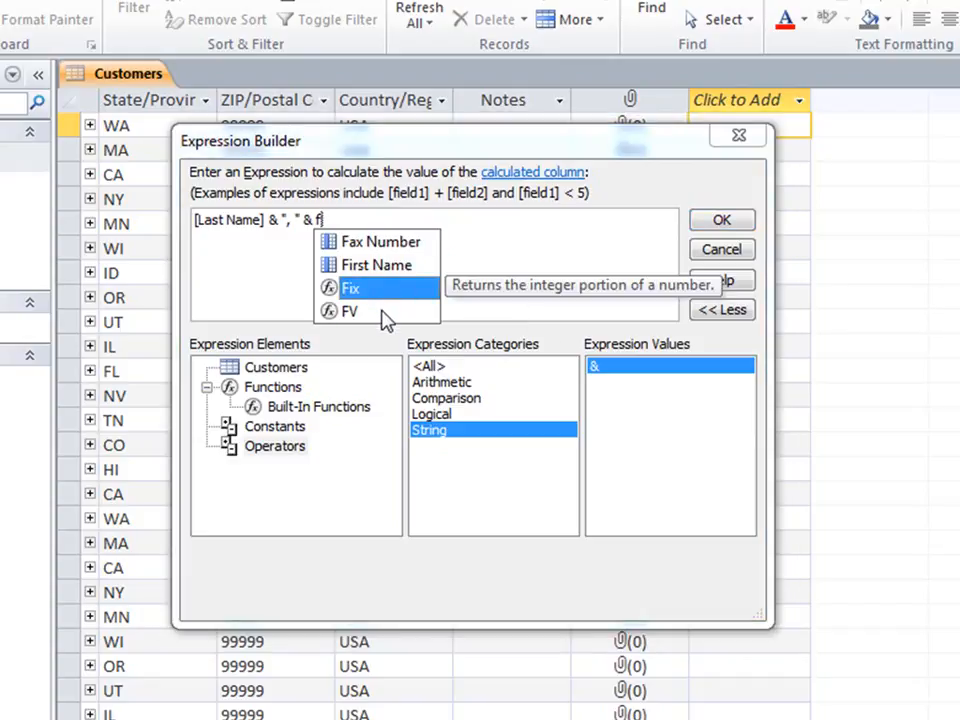
pyautogui.click(383, 316)
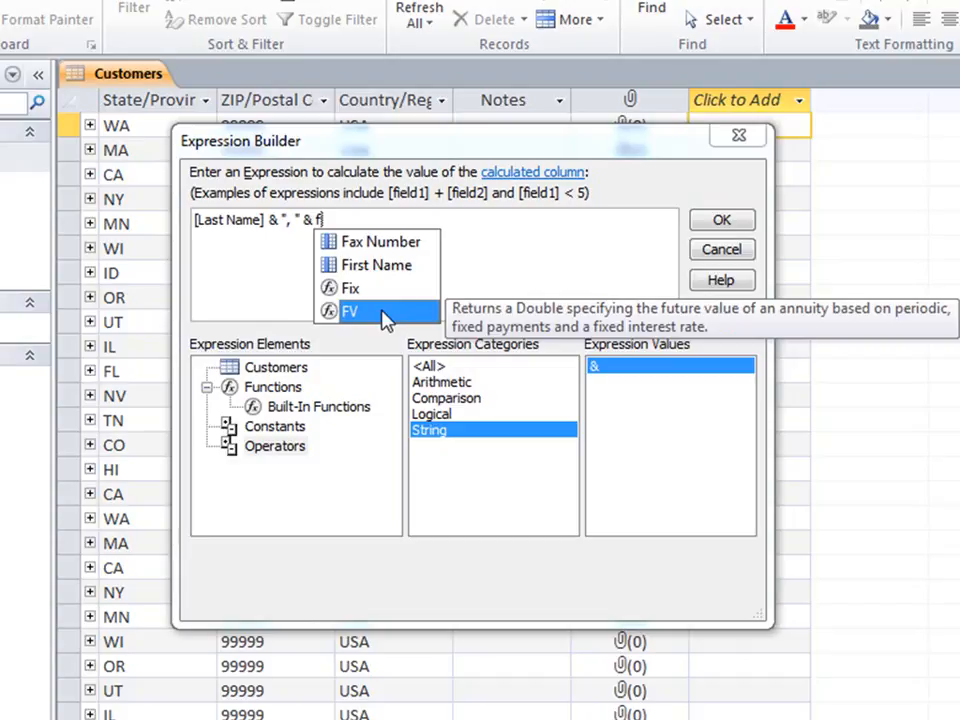
pyautogui.click(396, 268)
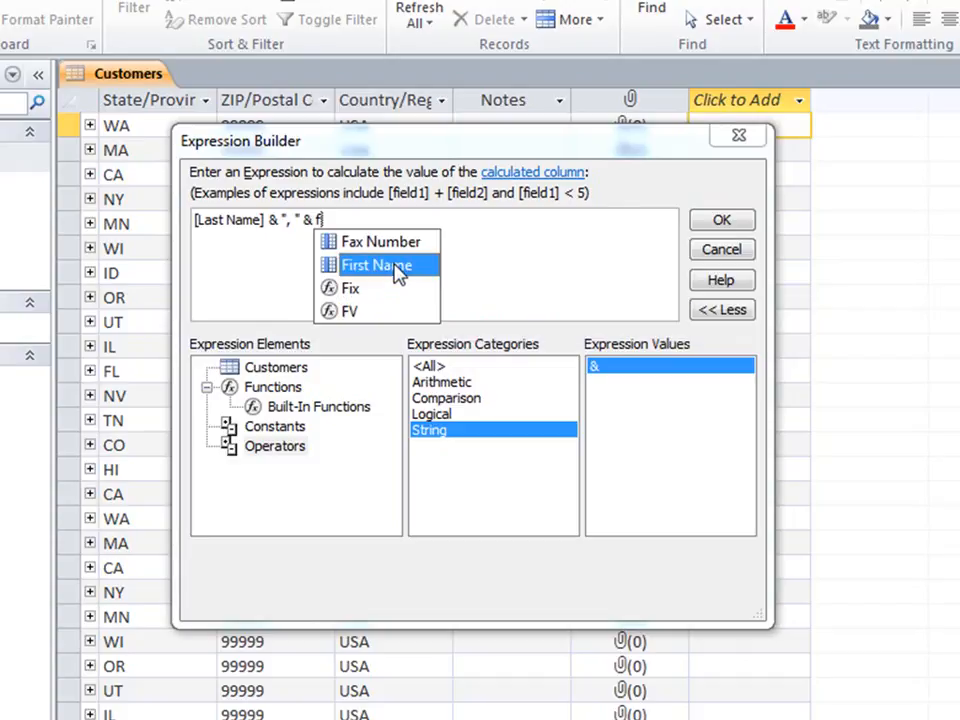
pyautogui.doubleClick(396, 266)
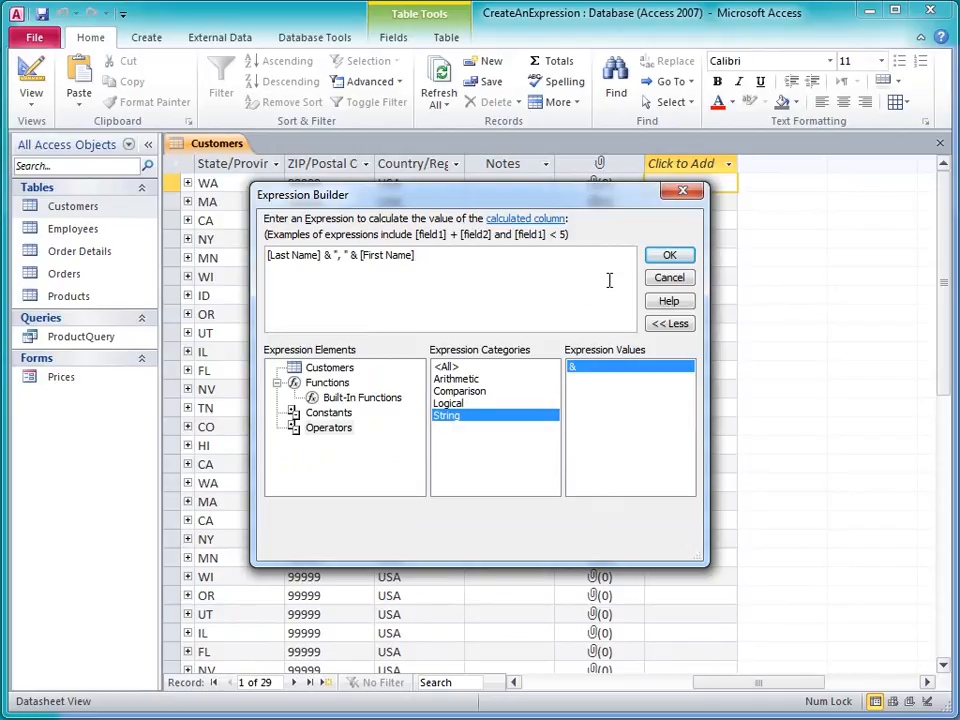
pyautogui.click(670, 256)
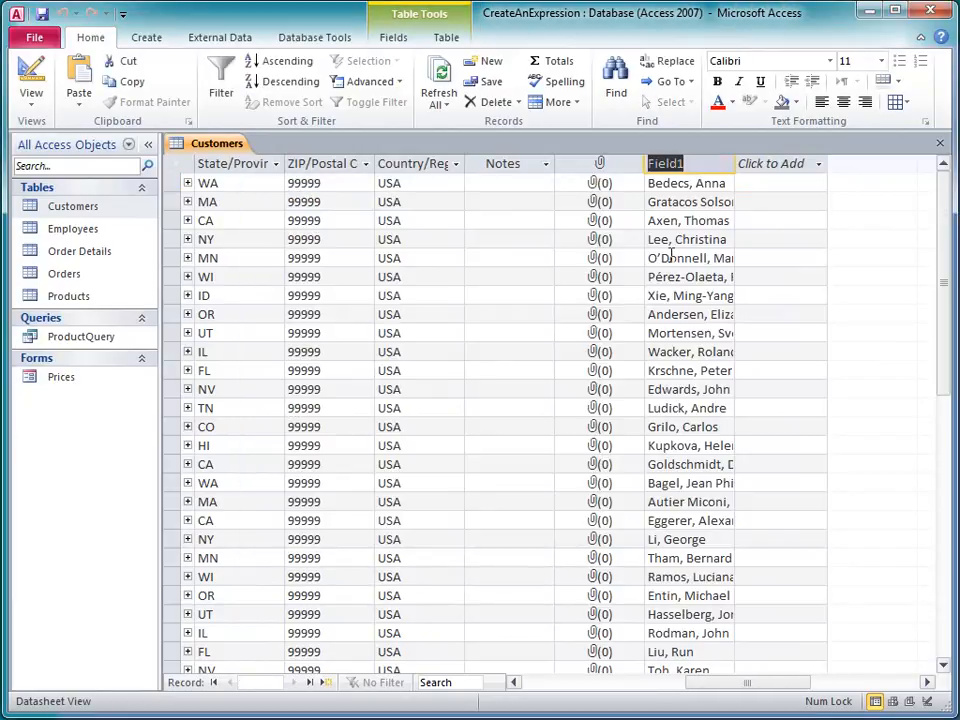
# Step: Name the calculated column FileAs, widen it to fit the full names, and close the Customers table
pyautogui.write('FileAs')
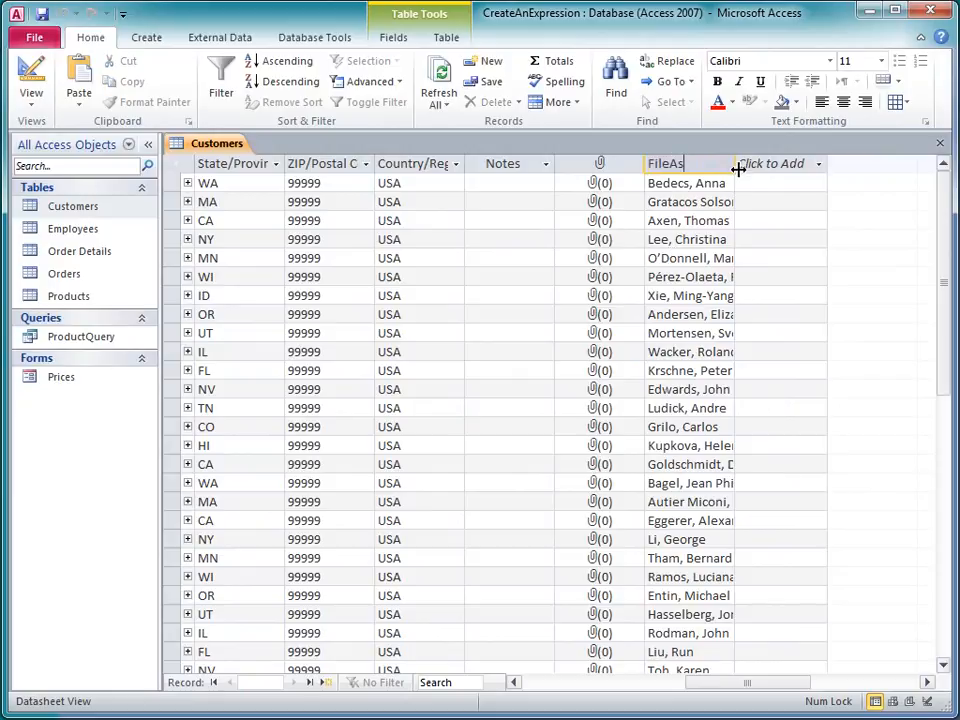
pyautogui.moveTo(735, 165); pyautogui.dragTo(826, 165)
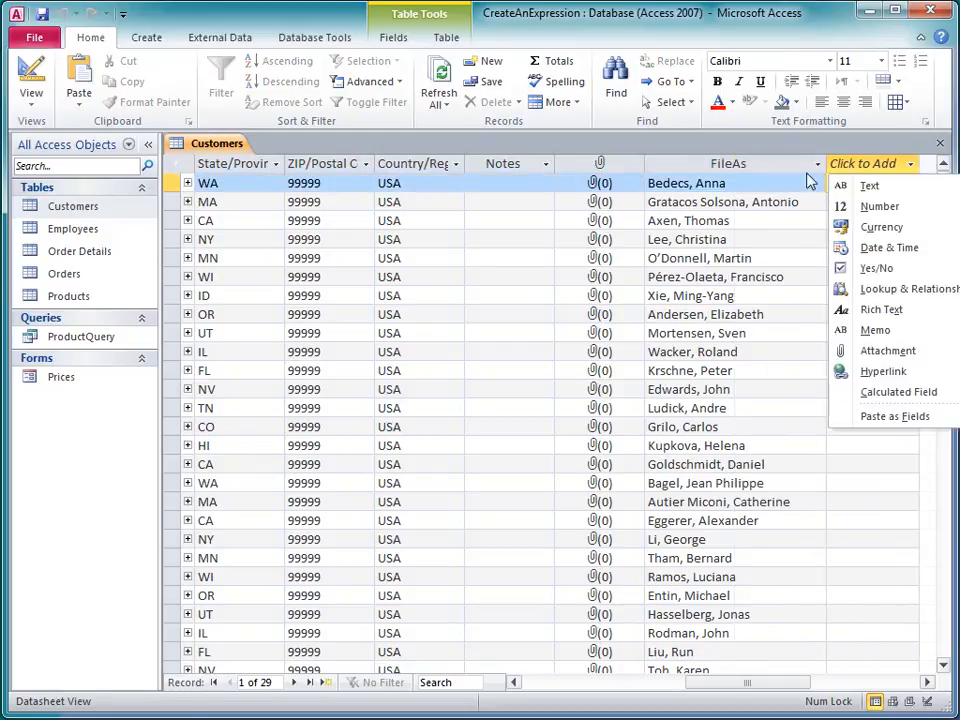
pyautogui.press('Escape')
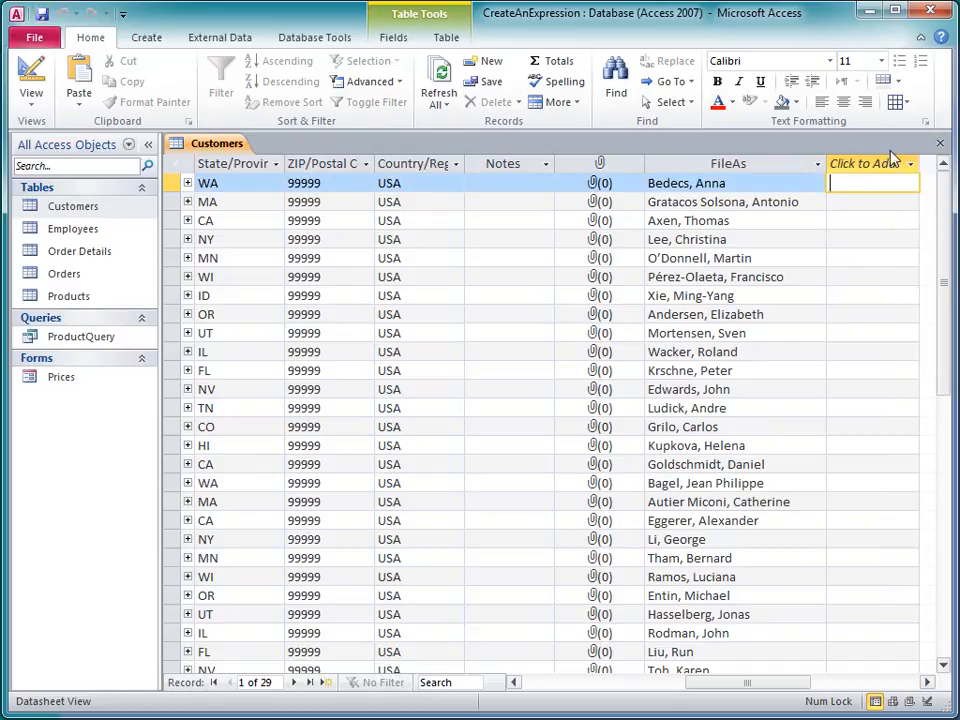
pyautogui.click(939, 147)
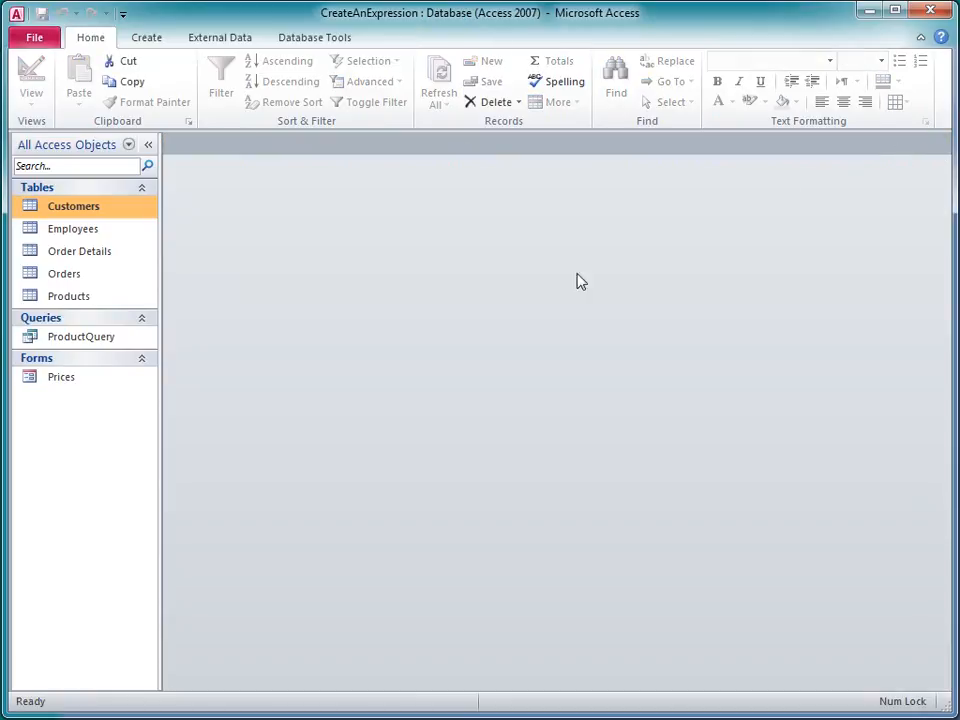
# Step: Open the Prices form in Layout View and add a text box labelled Sales Tax below List Price
pyautogui.rightClick(85, 387)
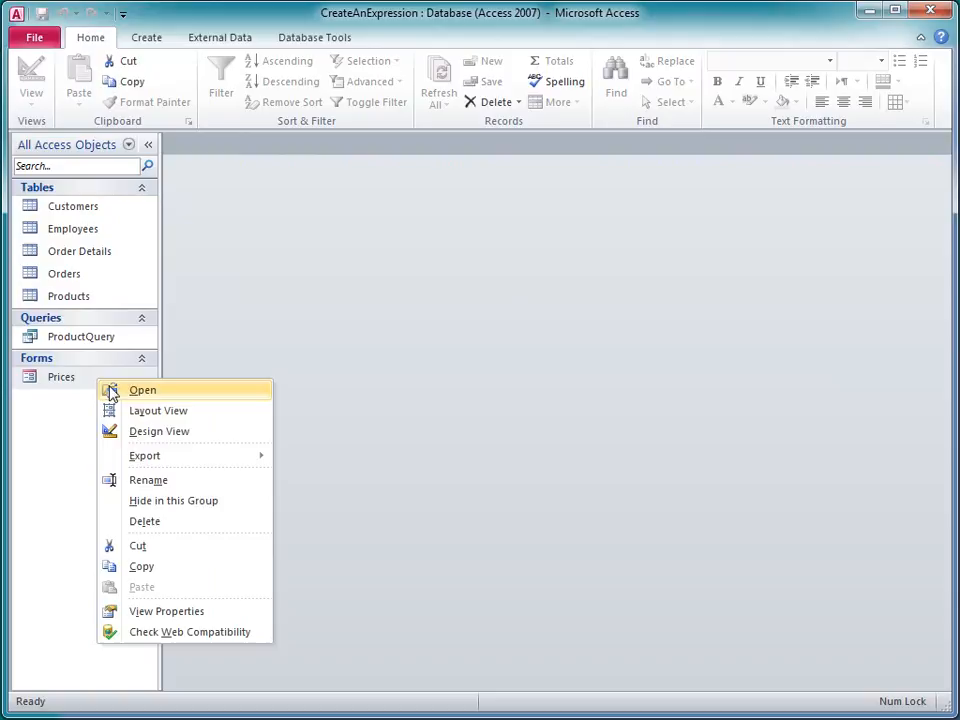
pyautogui.click(176, 412)
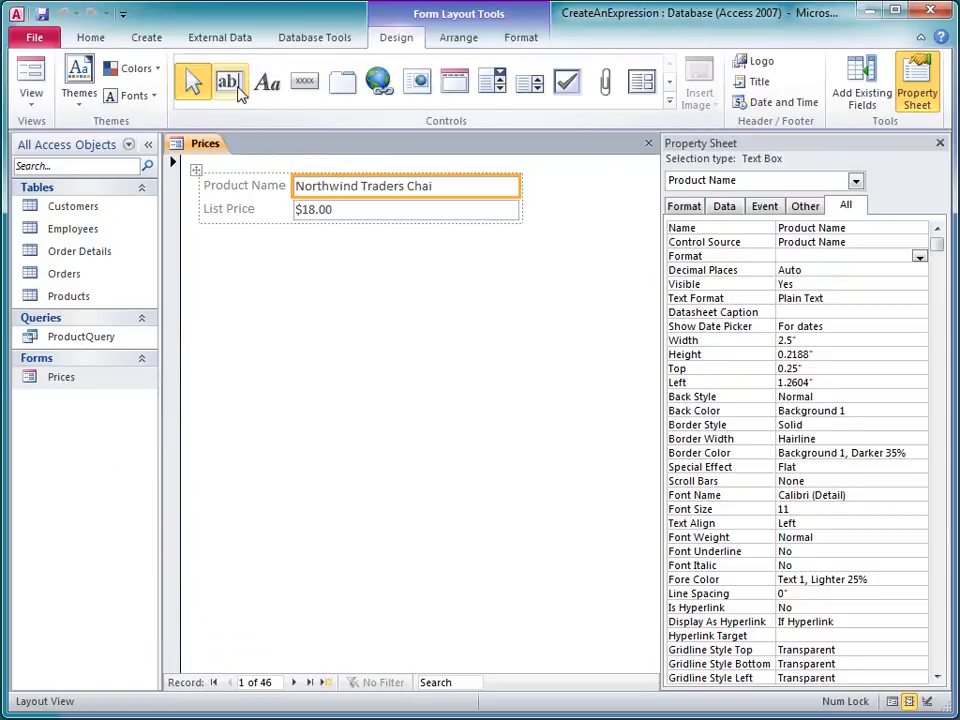
pyautogui.click(238, 90)
pyautogui.click(313, 221)
pyautogui.doubleClick(266, 231)
pyautogui.write('Sales Tax')
pyautogui.press('Return')
# Step: Set the Sales Tax text box's control source to =[List Price]*0.08, using the suggested List Price control
pyautogui.click(333, 237)
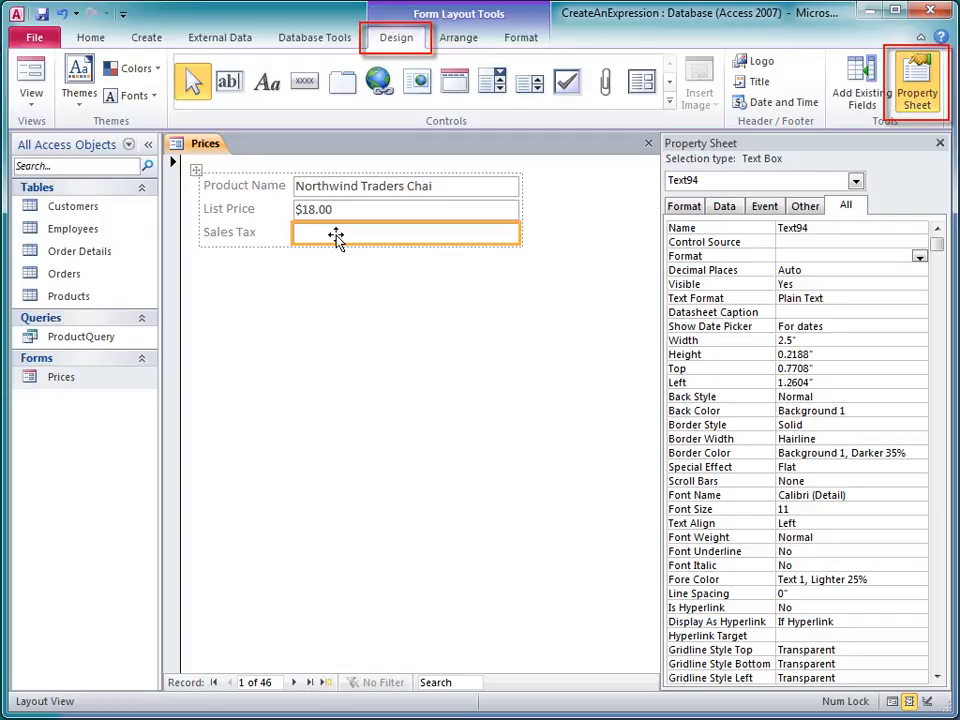
pyautogui.click(789, 242)
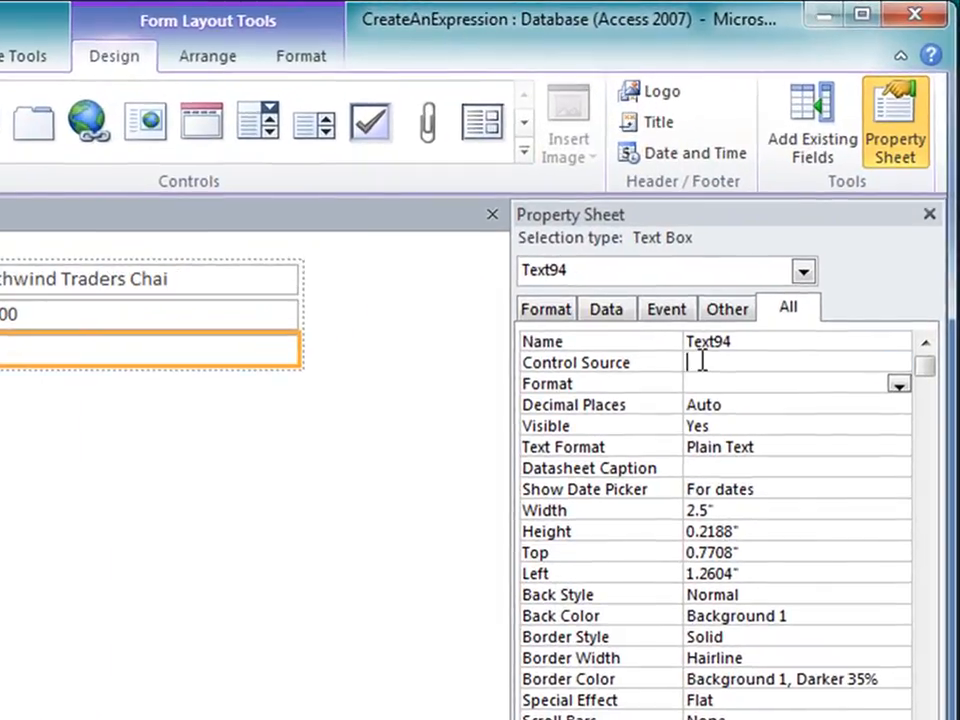
pyautogui.write('=')
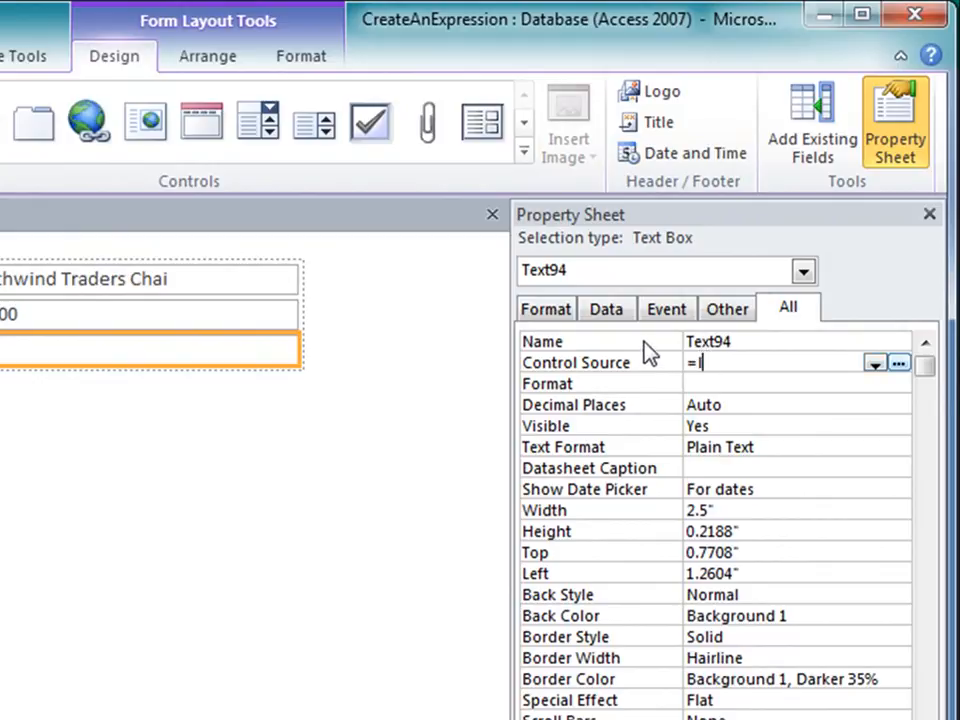
pyautogui.write('l')
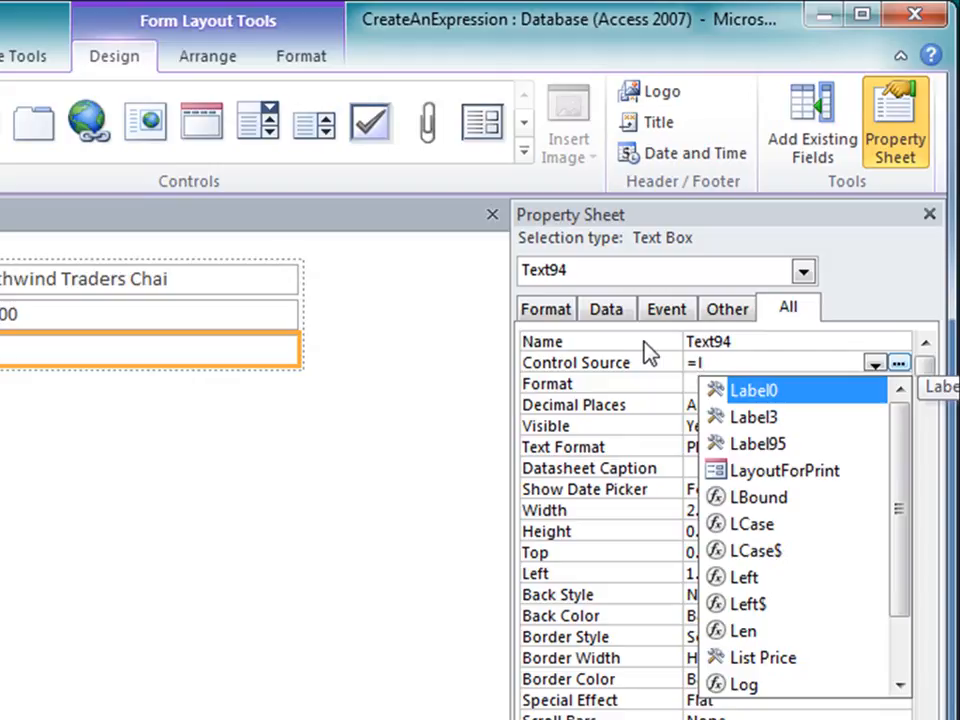
pyautogui.write('ist')
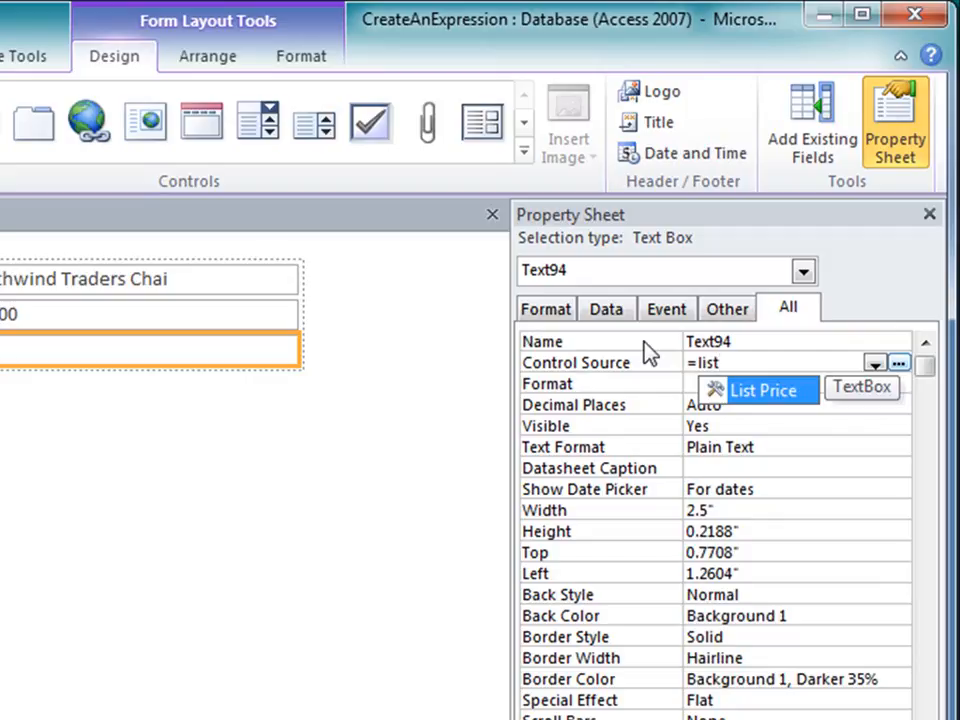
pyautogui.press('Tab')
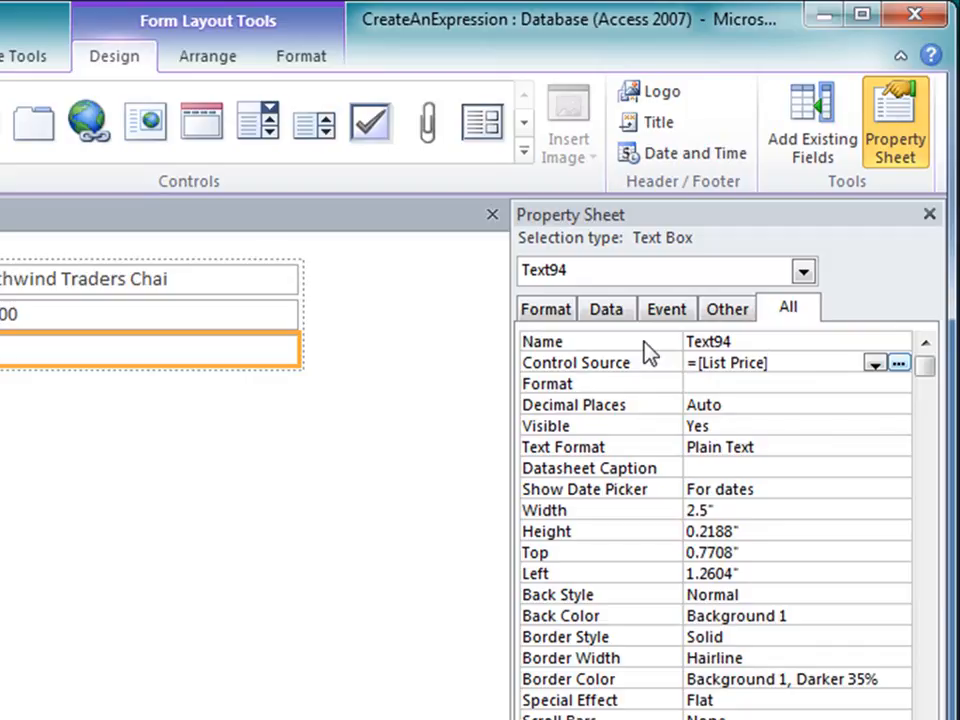
pyautogui.write('* 0.08')
pyautogui.press('Return')
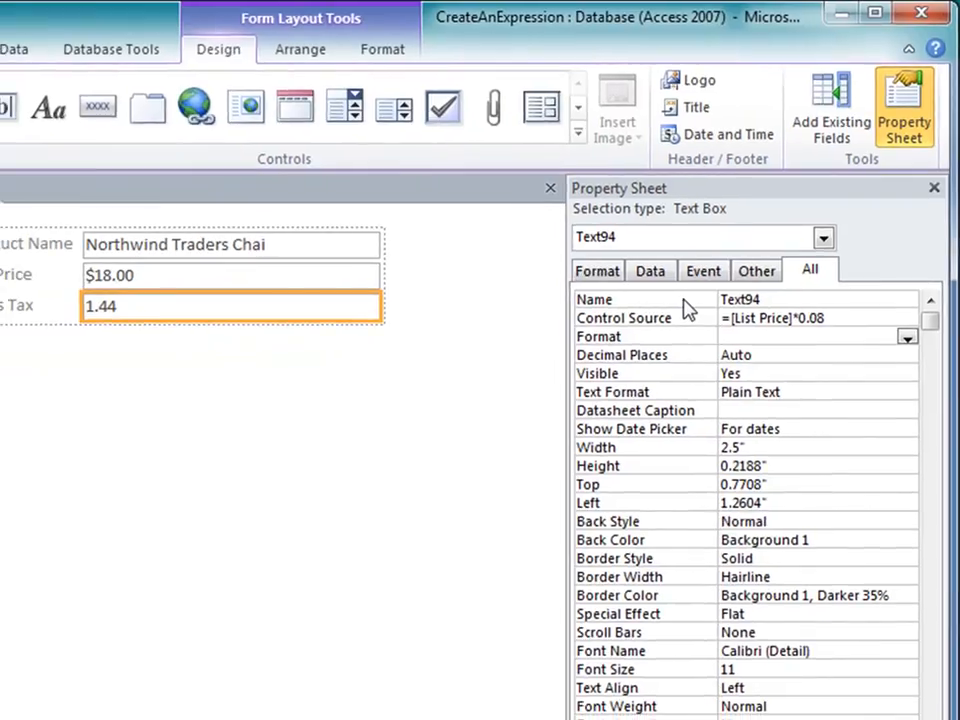
# Step: View the Sales Tax expression in the Expression Builder and leave it without making changes
pyautogui.click(858, 351)
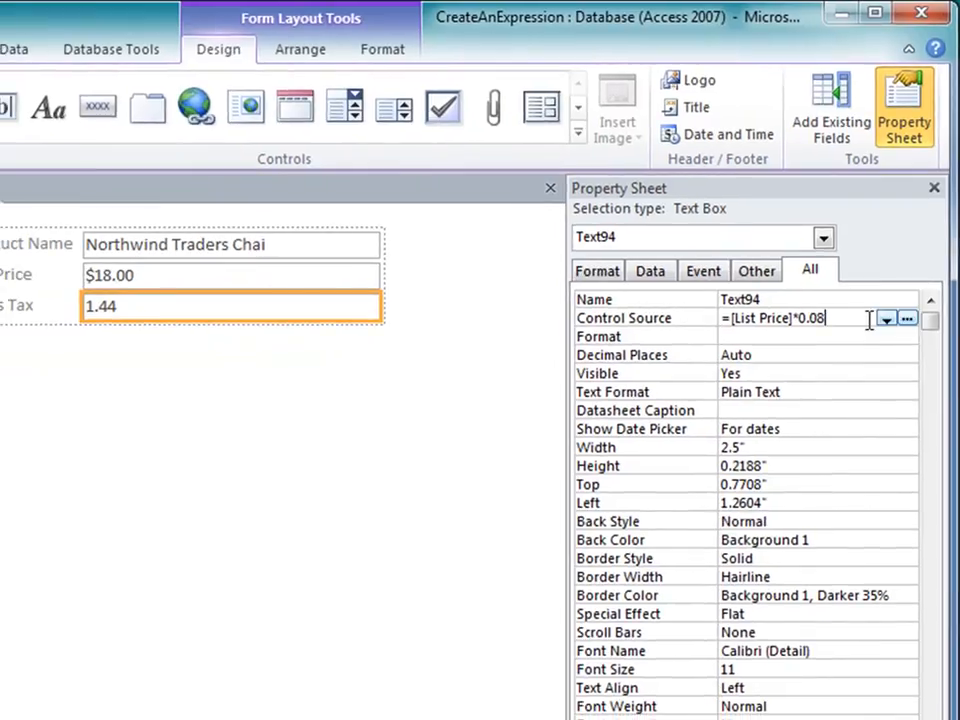
pyautogui.click(906, 319)
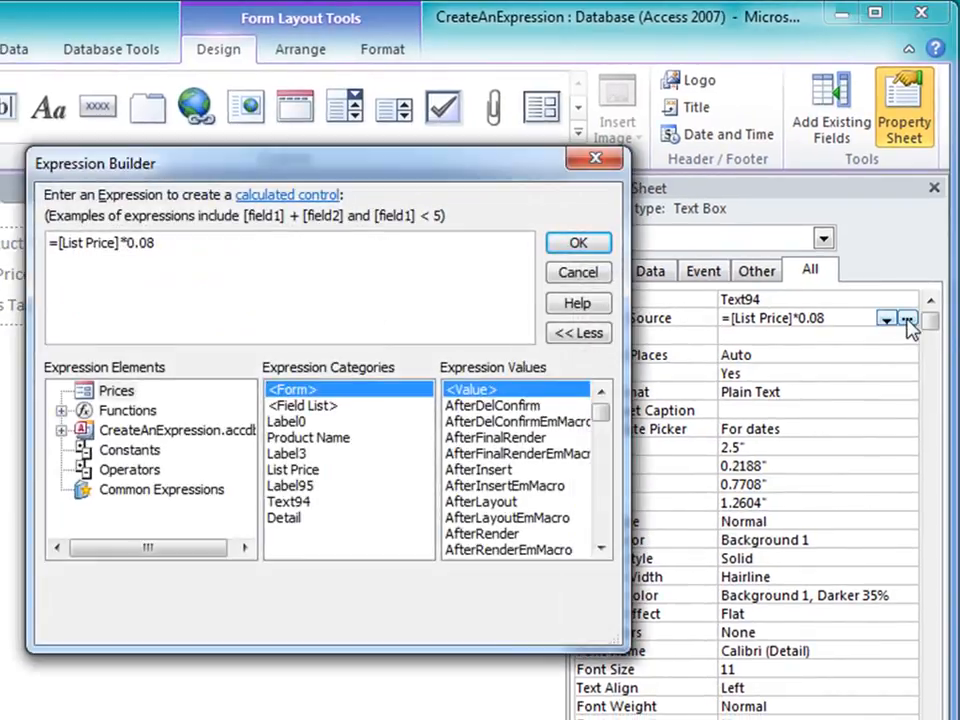
pyautogui.click(600, 272)
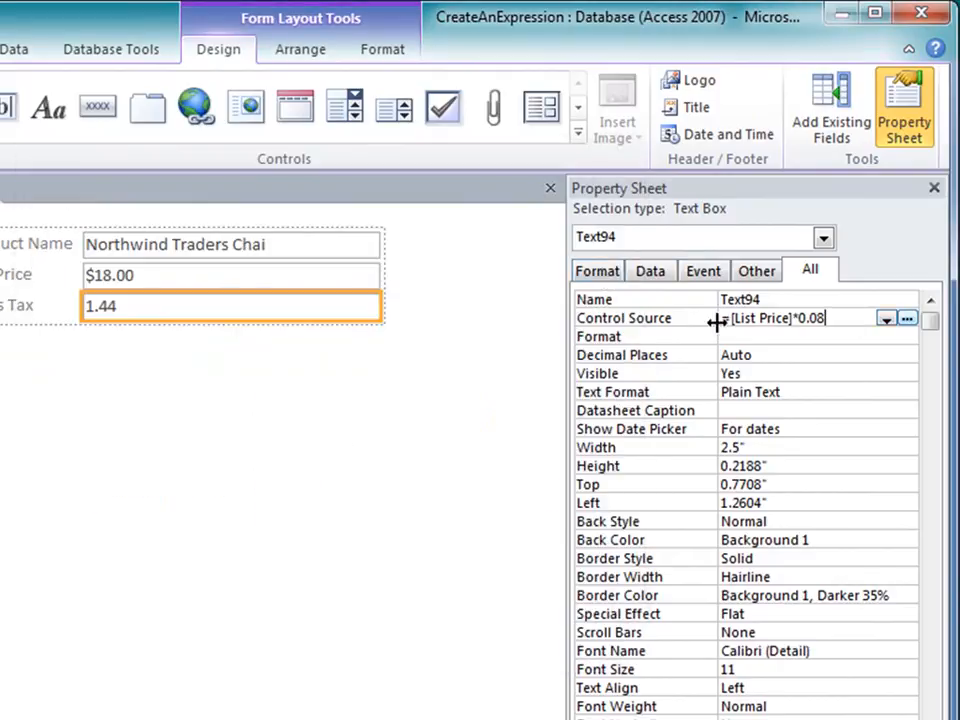
# Step: Set the Sales Tax text box's display format to Currency
pyautogui.click(786, 336)
pyautogui.click(907, 339)
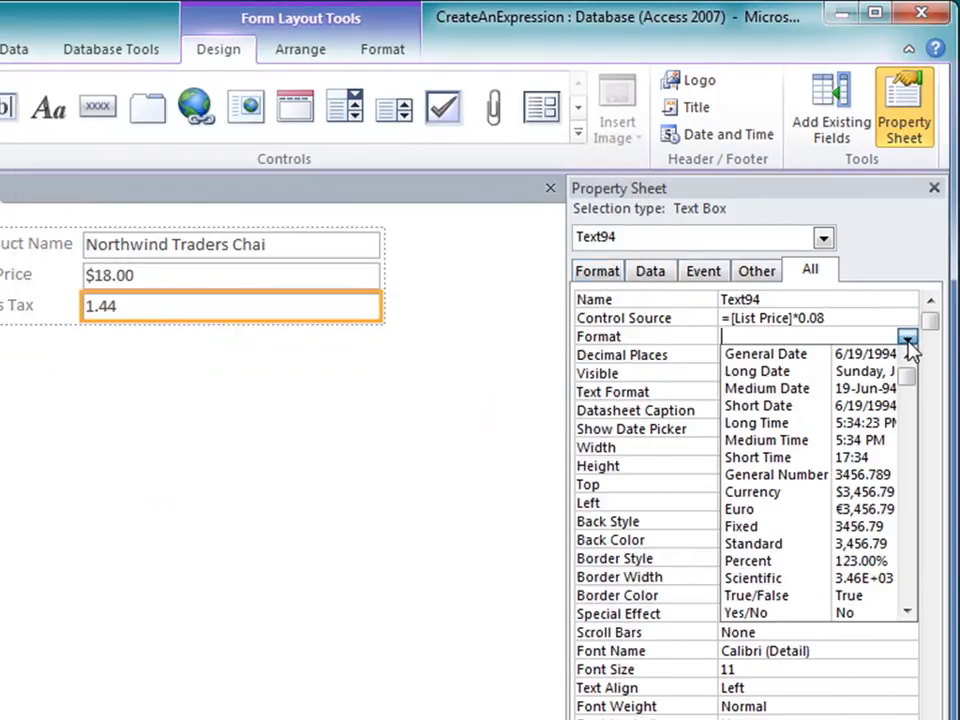
pyautogui.click(842, 553)
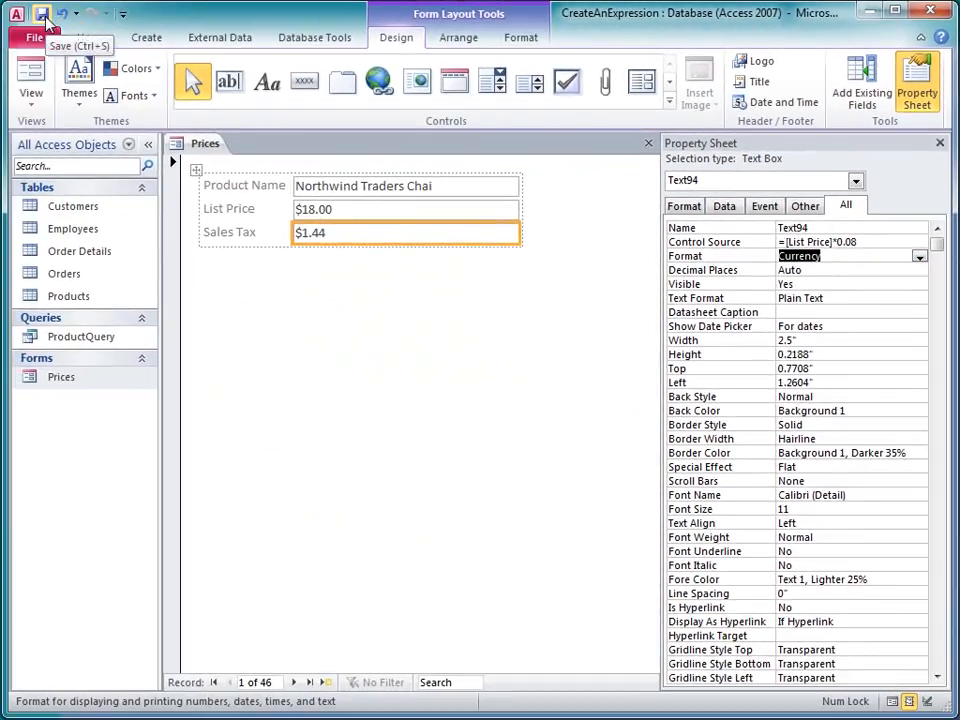
# Step: Switch the Prices form to Form View and step forward to record 6 to check the Sales Tax amounts
pyautogui.click(31, 95)
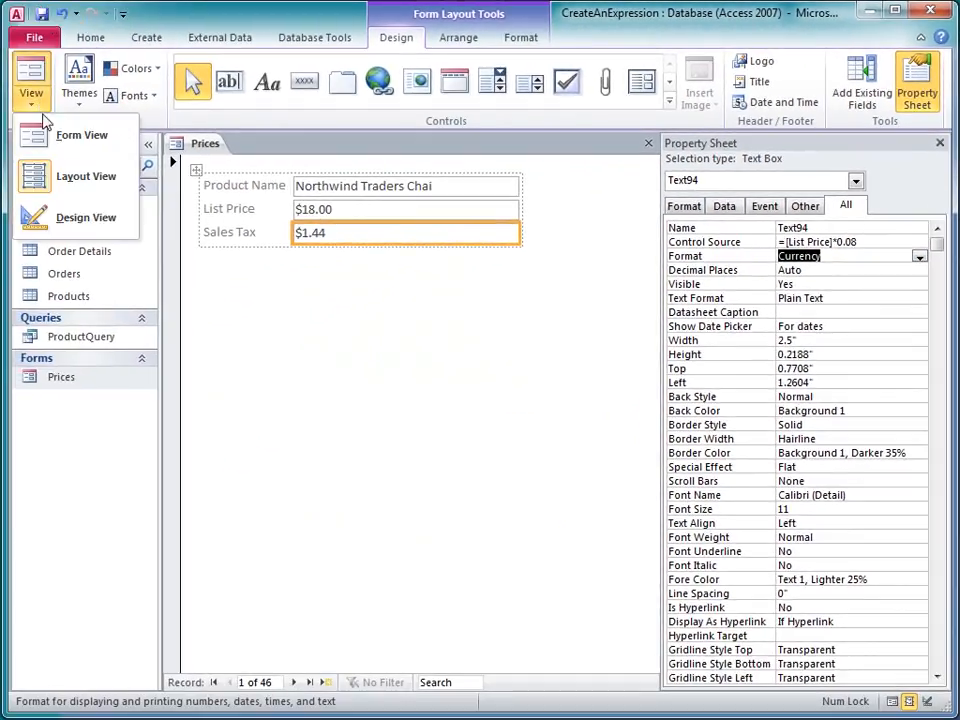
pyautogui.click(55, 134)
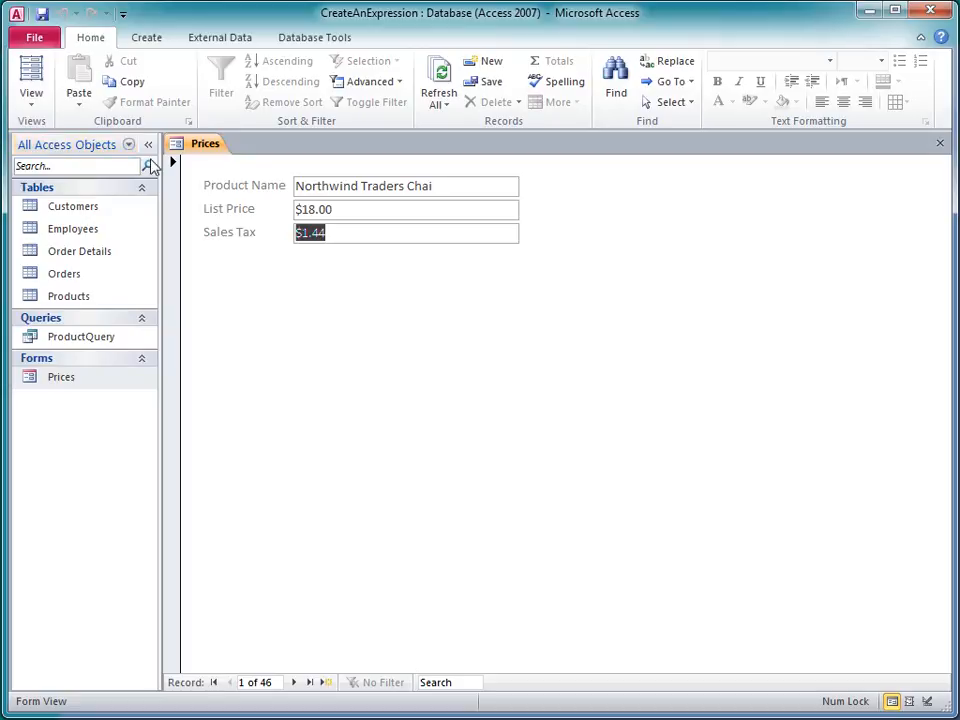
pyautogui.click(449, 190)
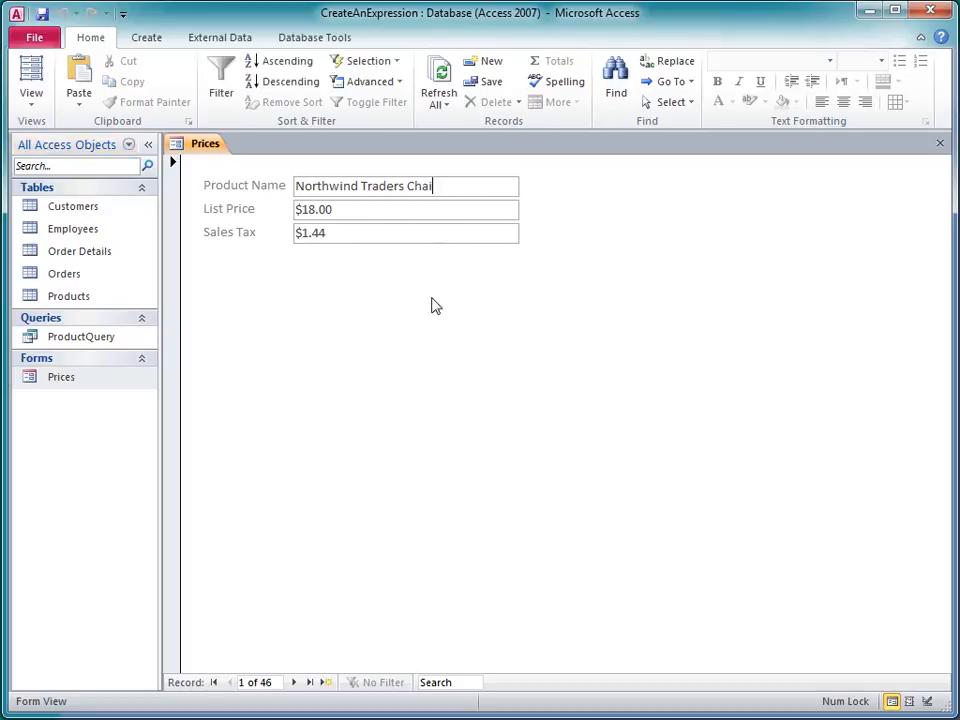
pyautogui.click(295, 682)
pyautogui.click(295, 682)
pyautogui.click(295, 682)
pyautogui.click(295, 682)
pyautogui.click(295, 682)
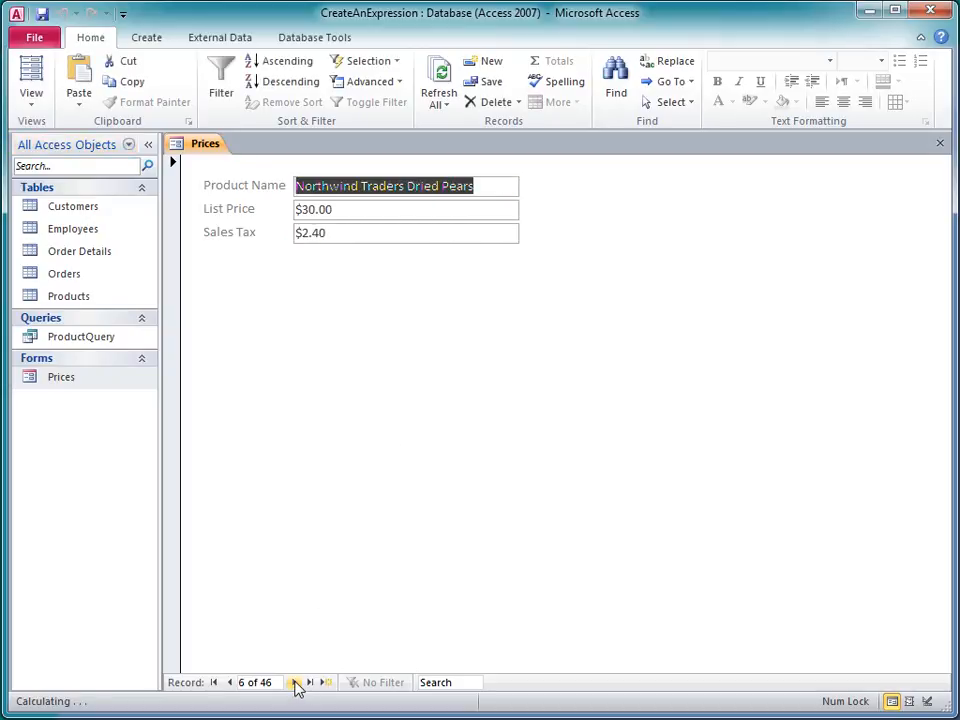
# Step: Return the Prices form to Layout View and add a text box labelled Short Name between Product Name and List Price
pyautogui.click(31, 100)
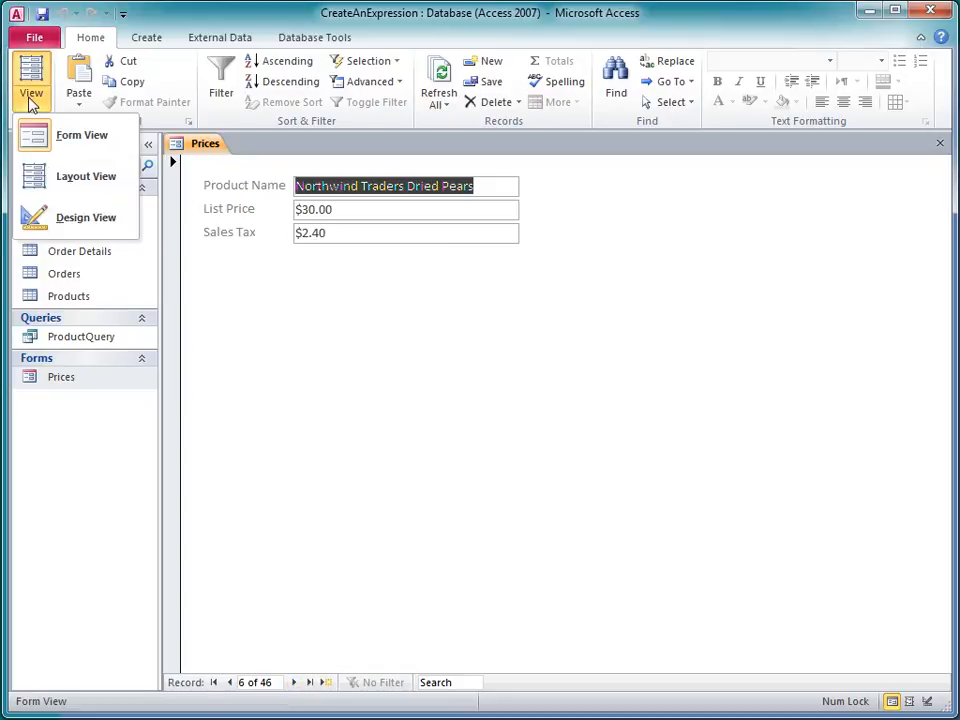
pyautogui.click(86, 180)
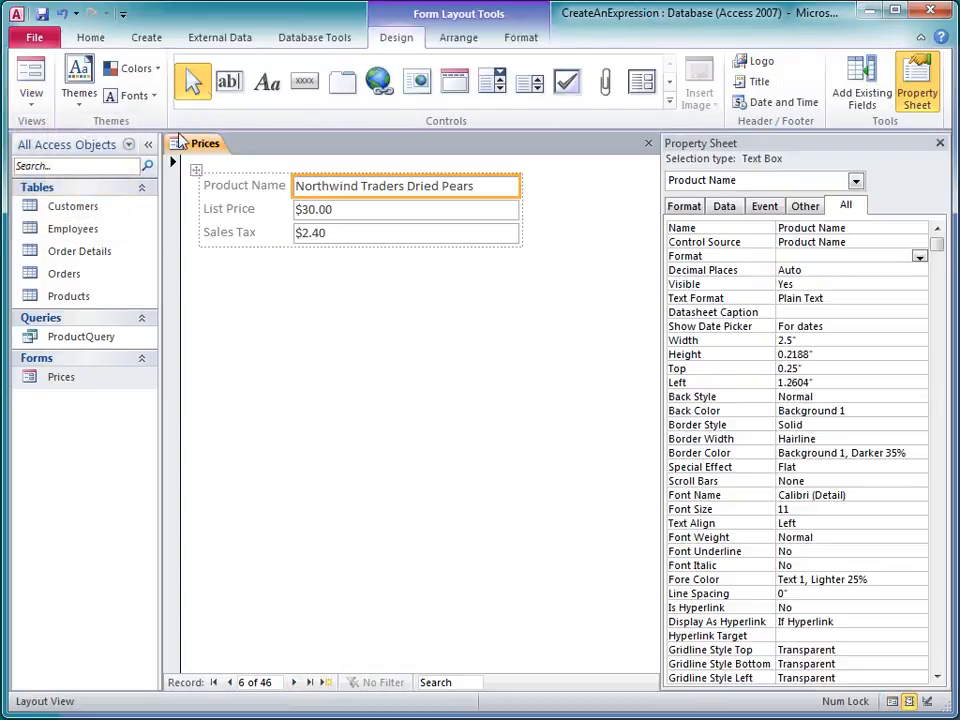
pyautogui.click(228, 81)
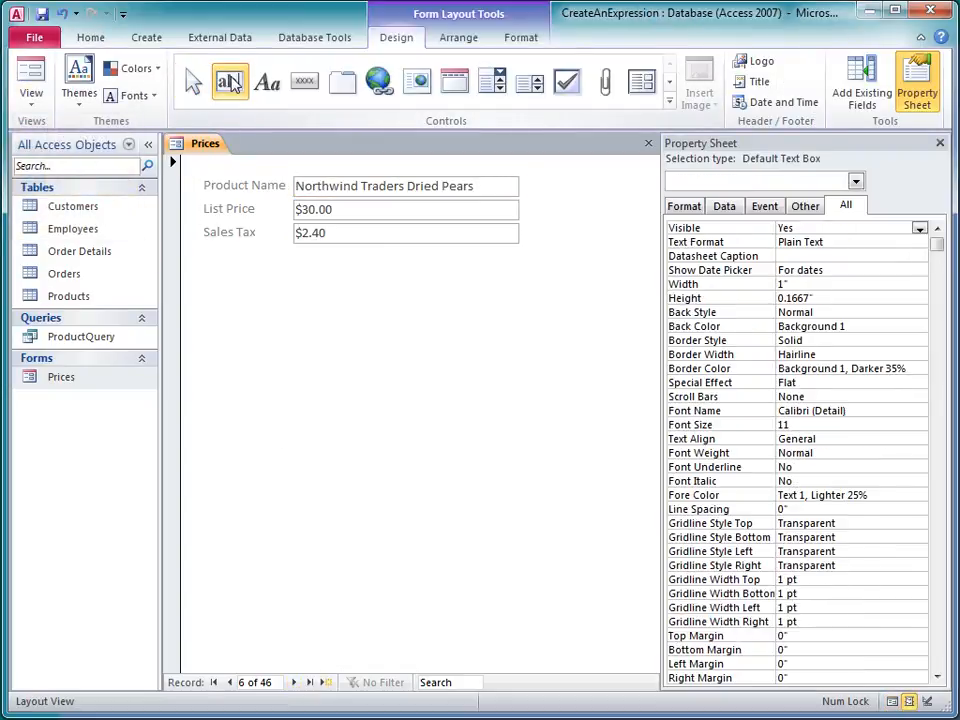
pyautogui.click(373, 196)
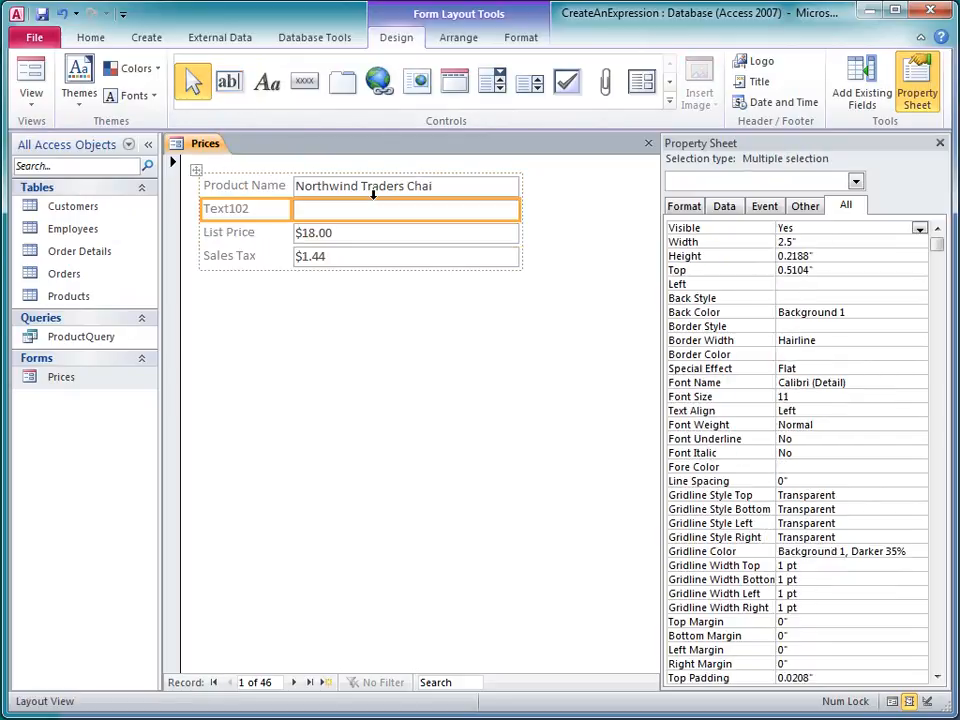
pyautogui.click(272, 211)
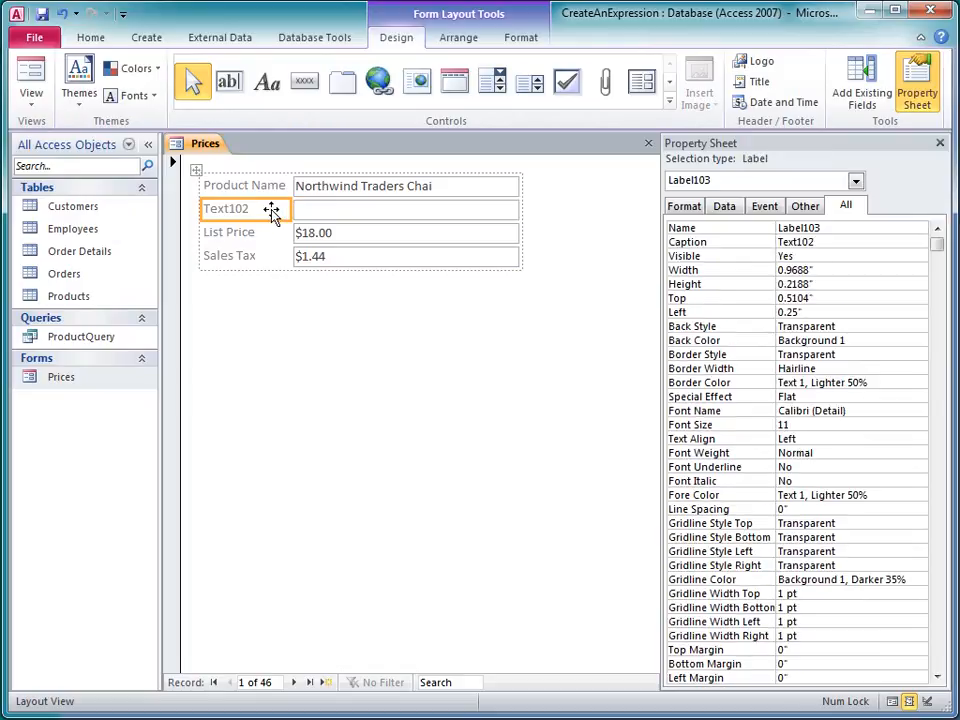
pyautogui.click(272, 210)
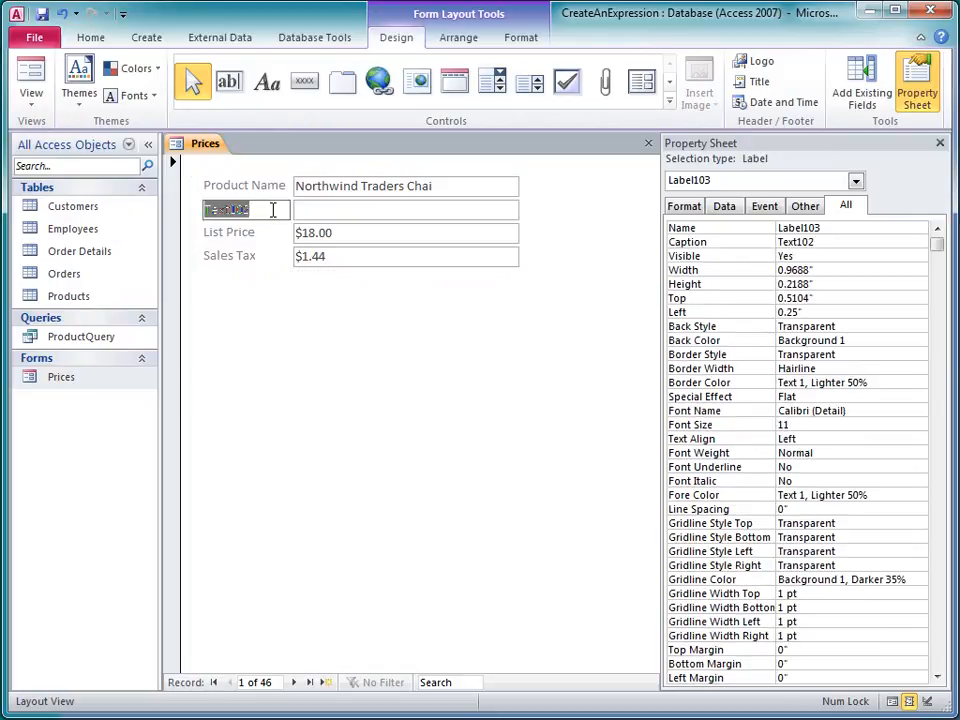
pyautogui.write('Short Name')
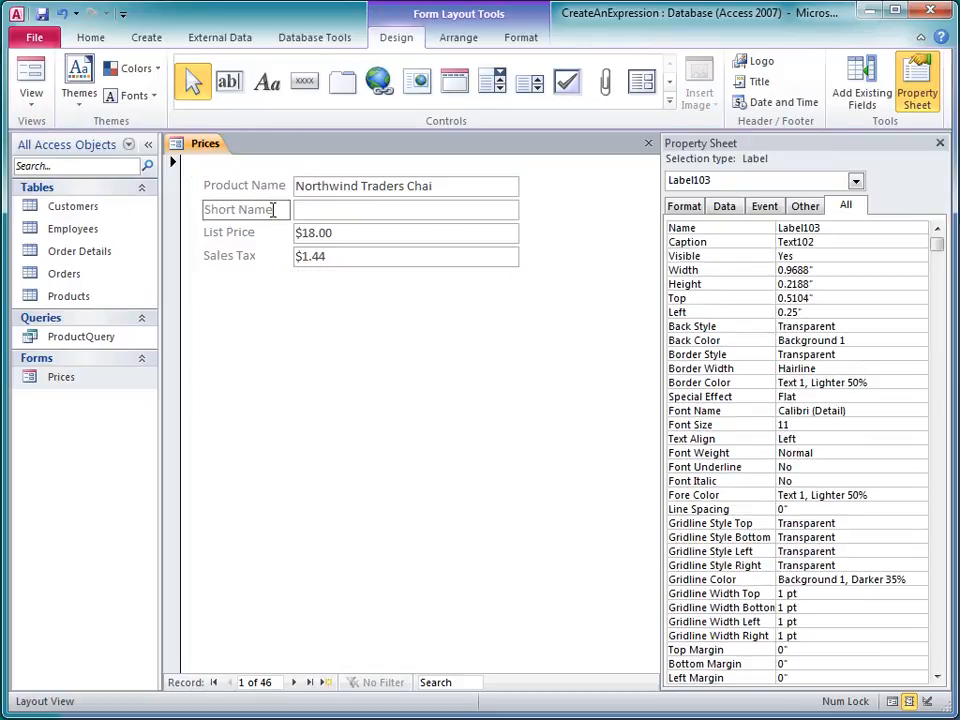
# Step: Open the Expression Builder for the Short Name text box's control source, collapse its lower section, and start the expression with =Mid(
pyautogui.click(311, 216)
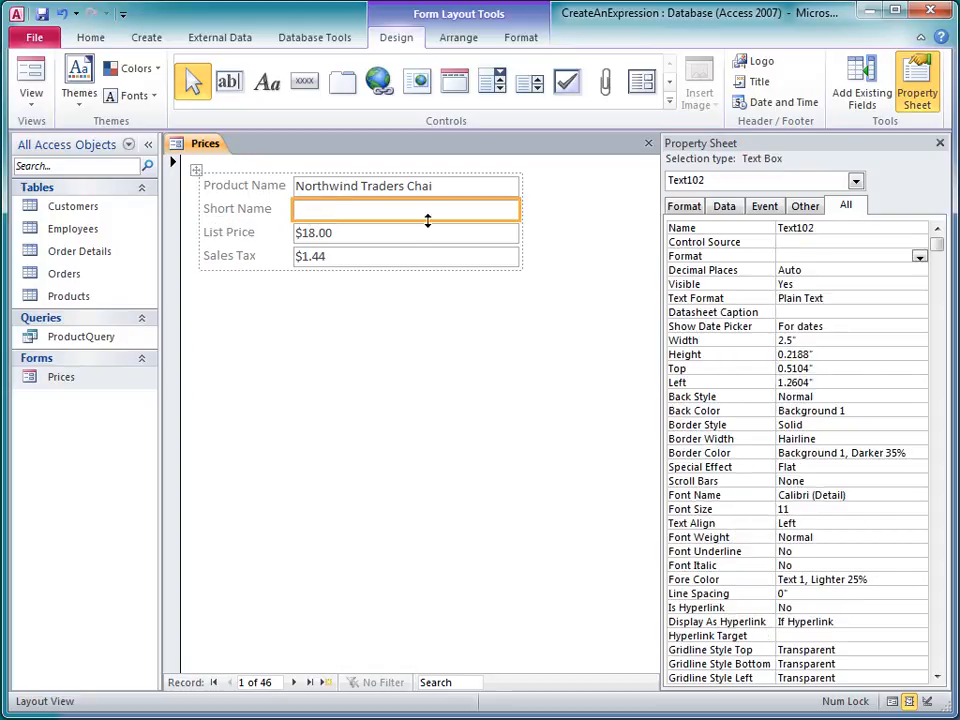
pyautogui.click(797, 242)
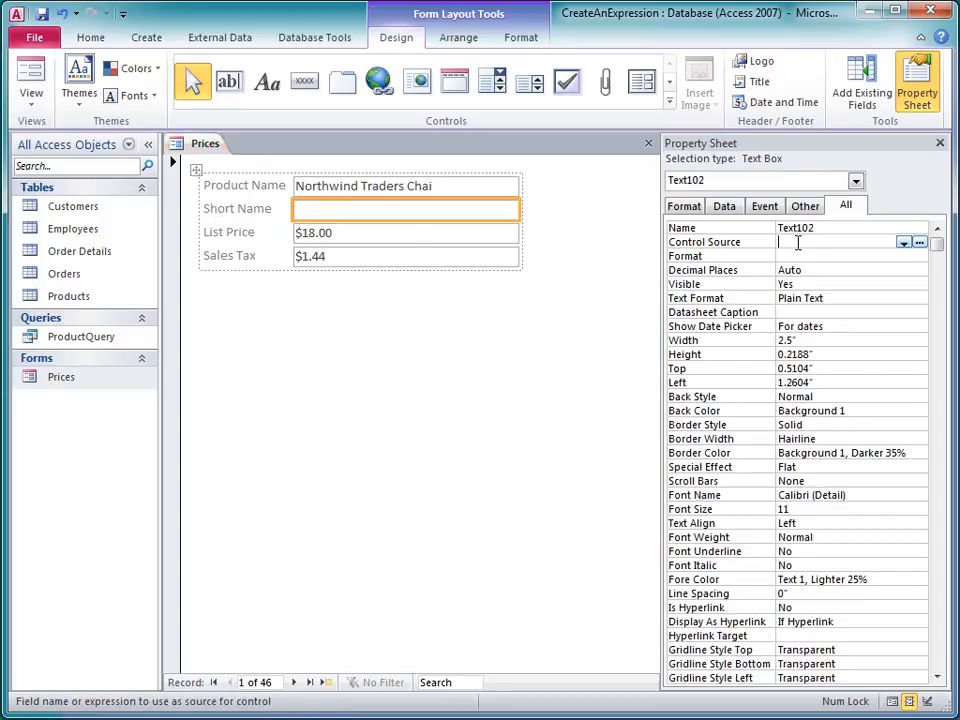
pyautogui.click(919, 243)
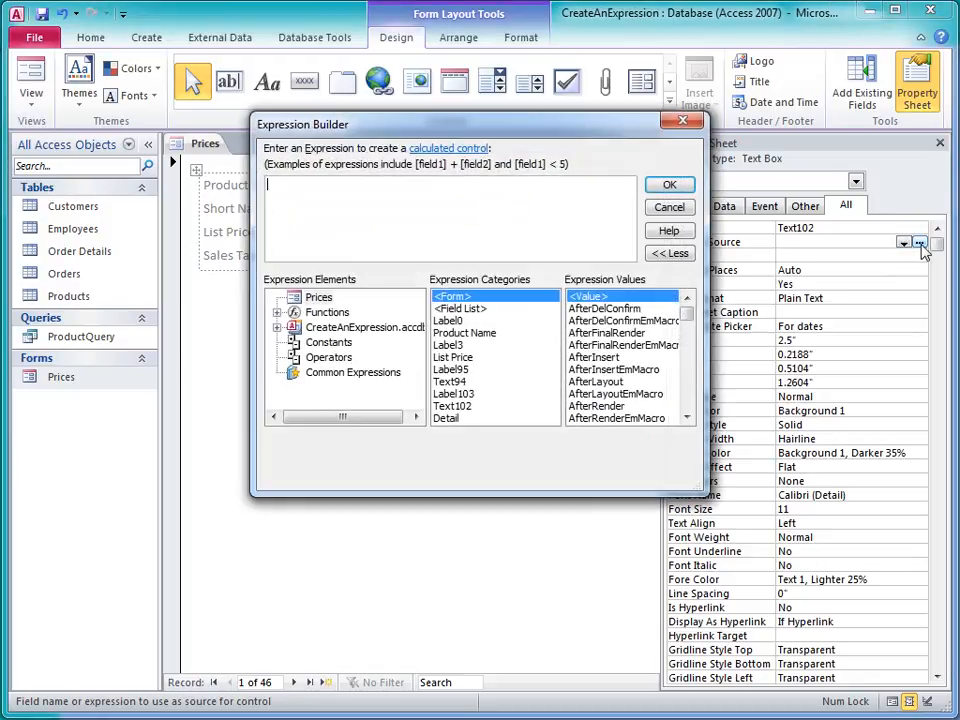
pyautogui.click(685, 256)
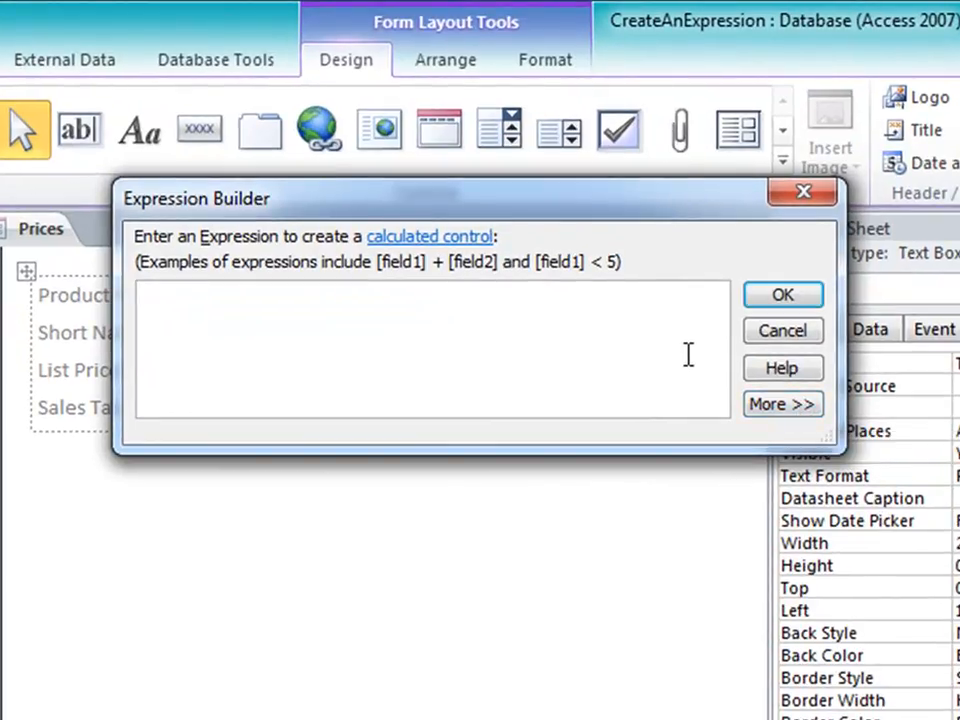
pyautogui.write('=Mid')
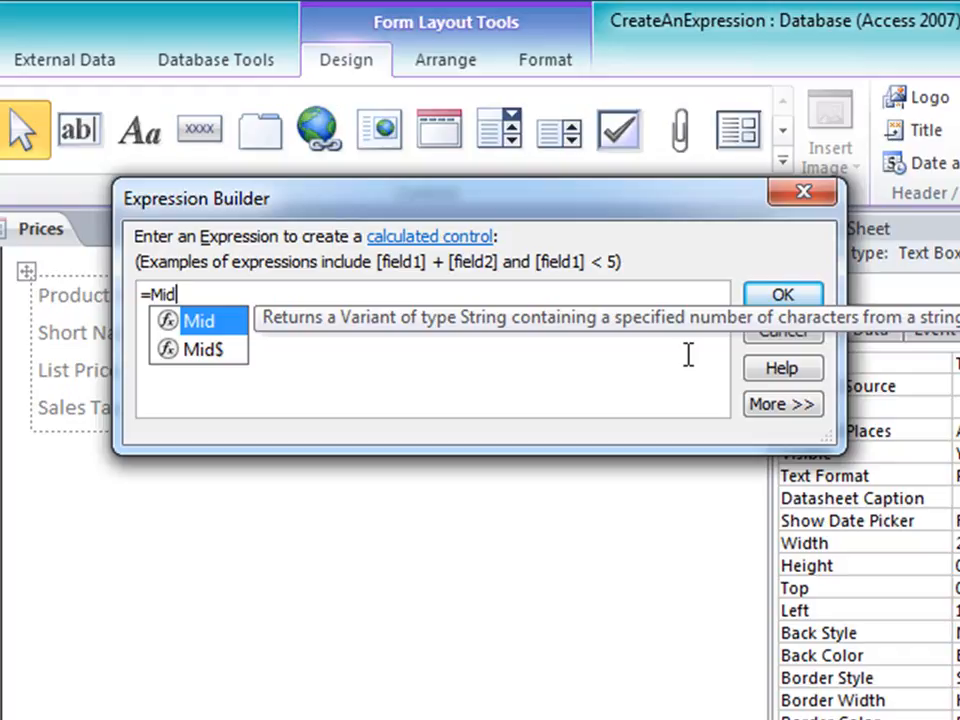
pyautogui.write('(')
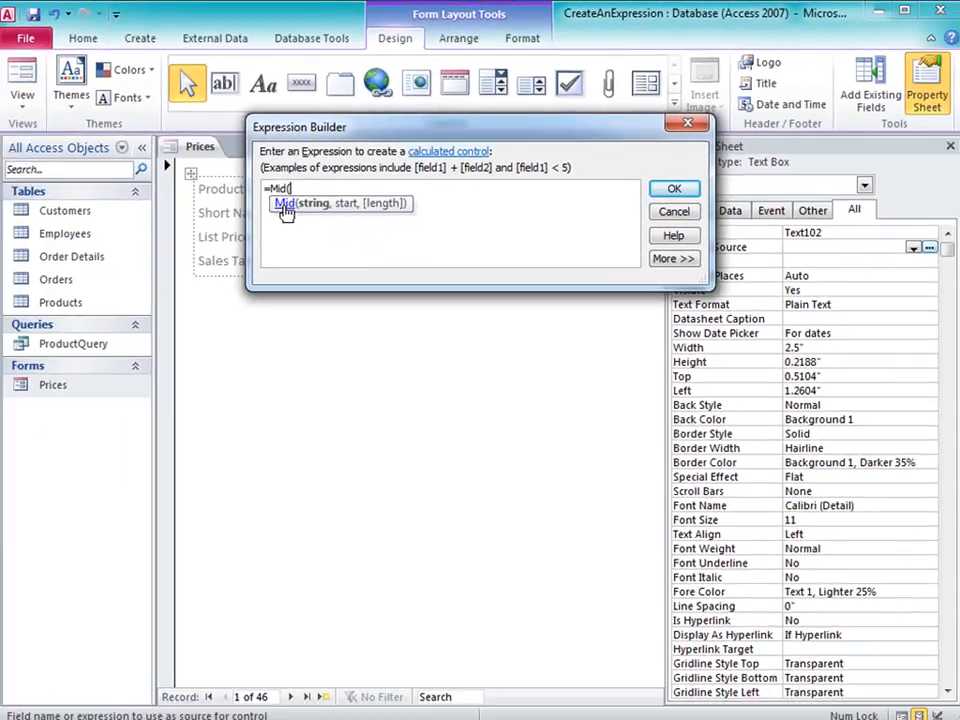
# Step: Read the Mid function's help topic for its string, start and length arguments, and close the help window
pyautogui.click(171, 320)
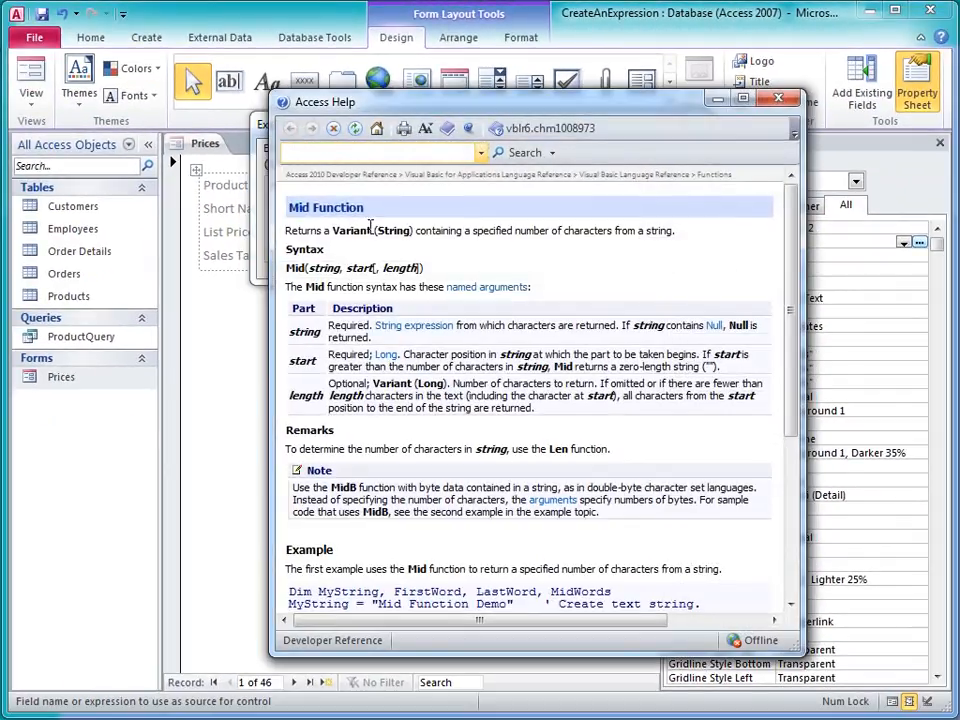
pyautogui.moveTo(791, 299)
pyautogui.mouseDown()
pyautogui.moveTo(797, 493)
pyautogui.moveTo(801, 292)
pyautogui.mouseUp()
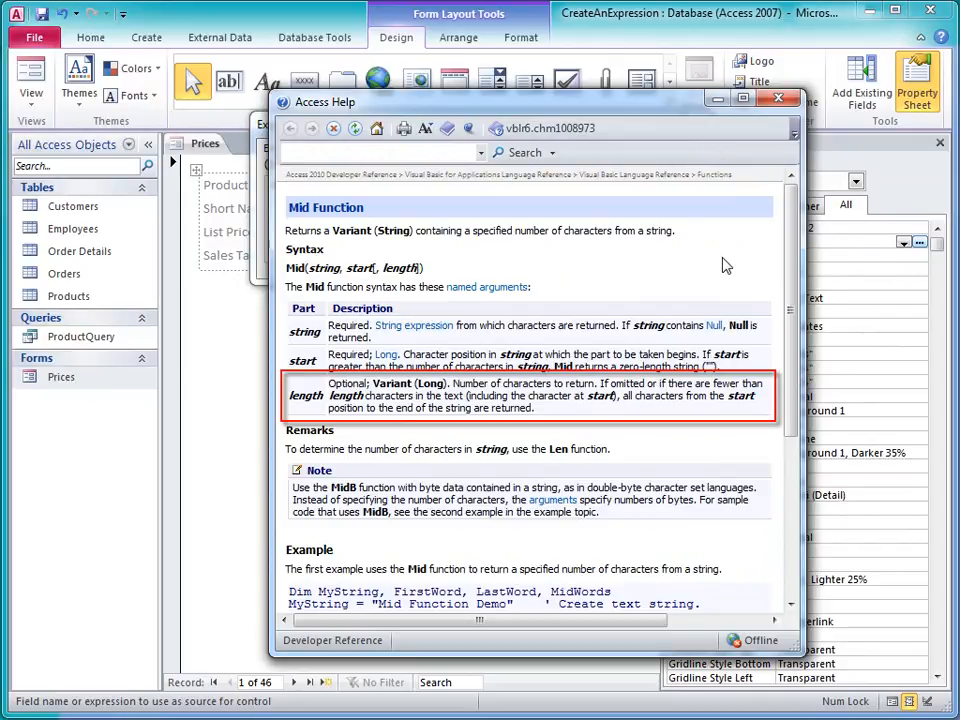
pyautogui.click(779, 99)
# Step: Complete the Short Name expression as =Mid([Product Name],19) and accept it as the text box's control source
pyautogui.write('prod')
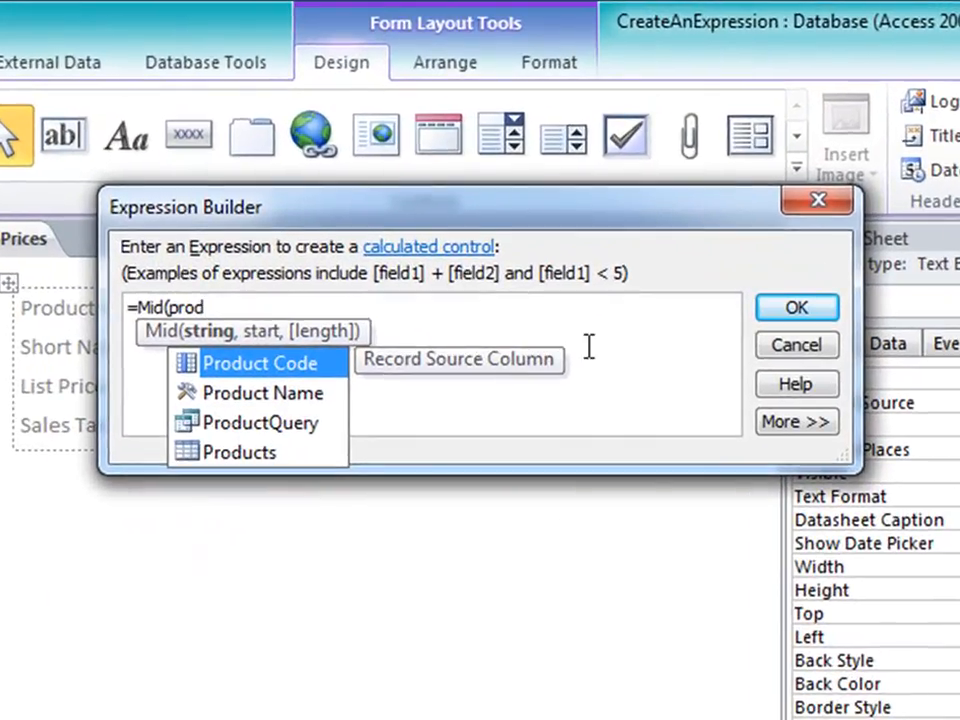
pyautogui.doubleClick(306, 395)
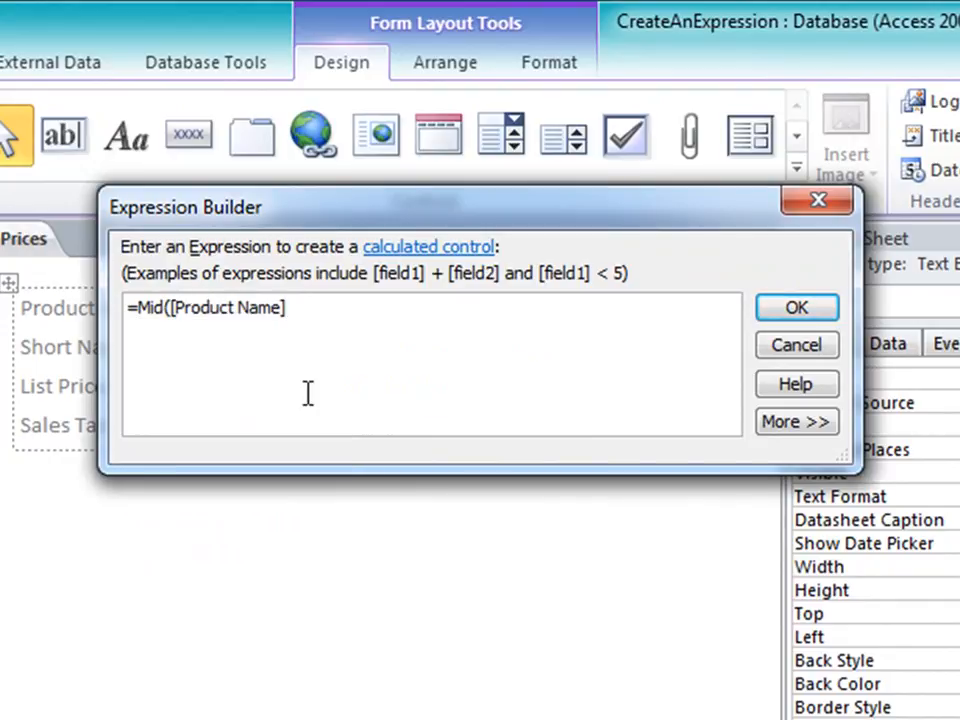
pyautogui.write(', 19')
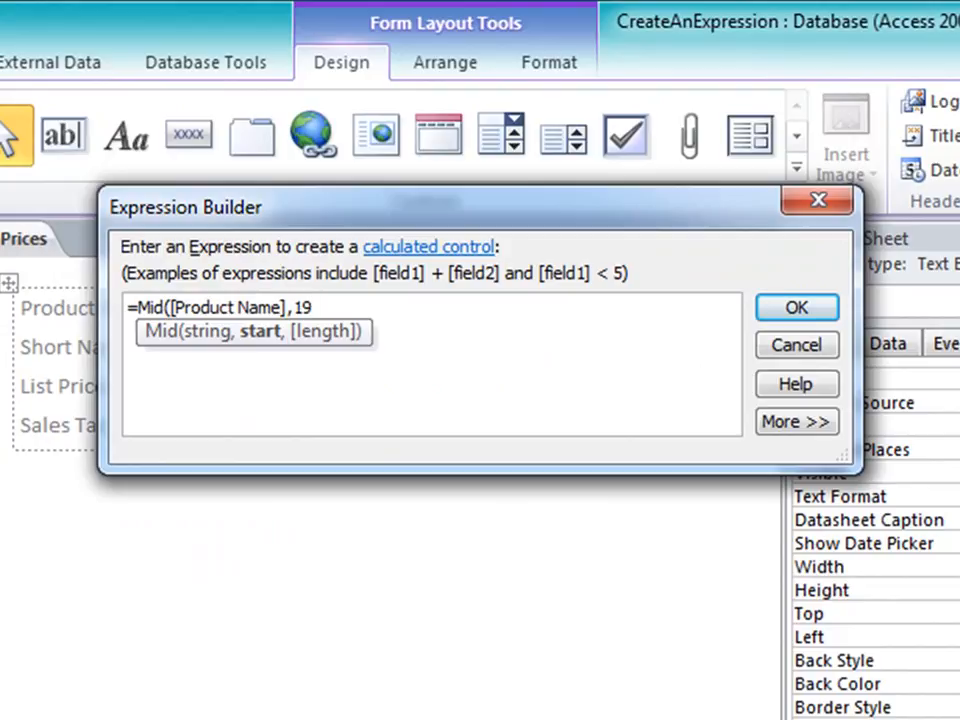
pyautogui.write(')')
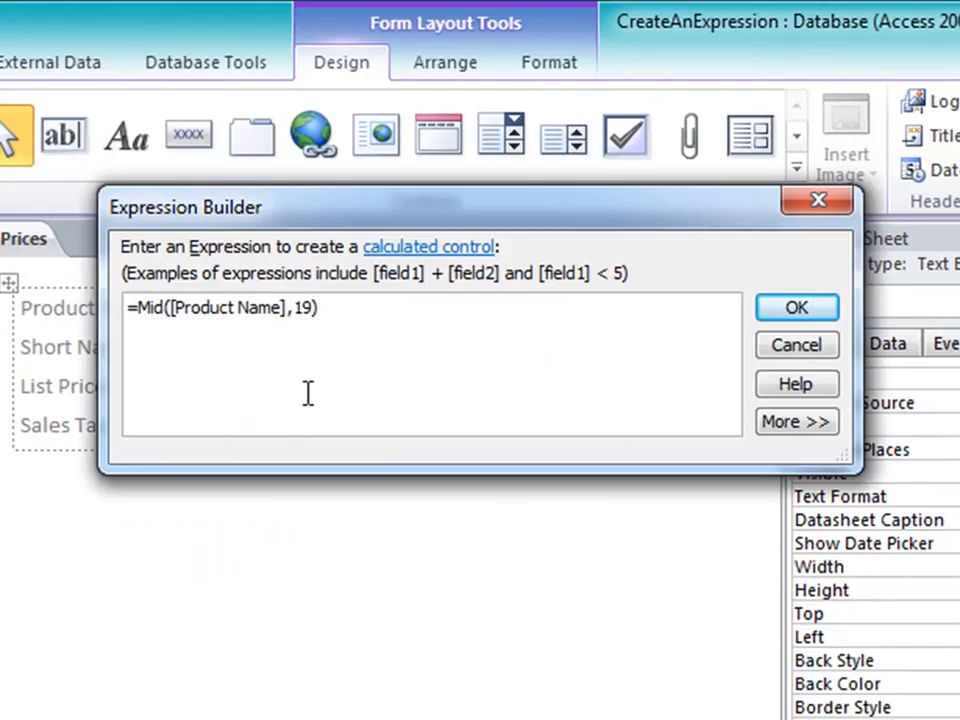
pyautogui.click(786, 316)
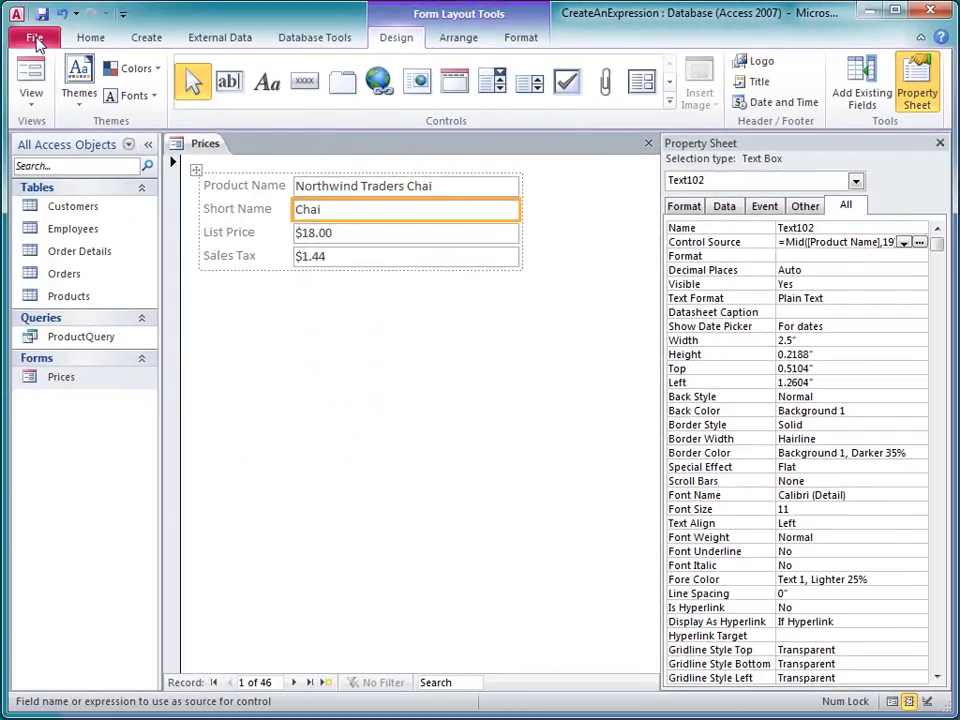
# Step: Switch the Prices form to Form View and step forward through several records to check the Short Name values
pyautogui.click(34, 98)
pyautogui.click(70, 140)
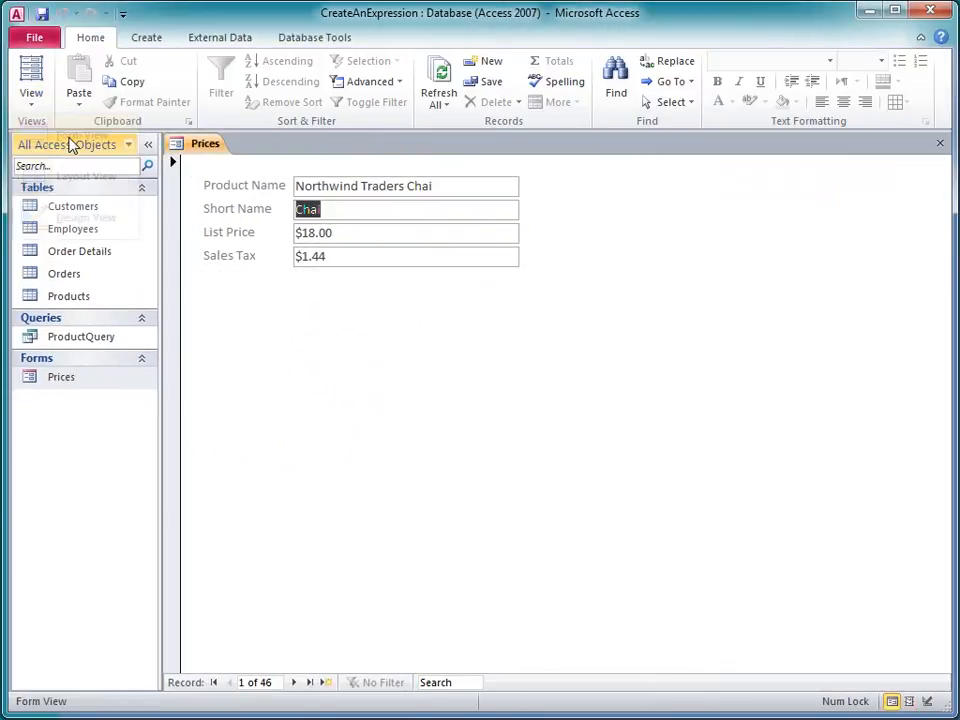
pyautogui.click(293, 682)
pyautogui.click(293, 682)
pyautogui.click(293, 682)
pyautogui.click(294, 682)
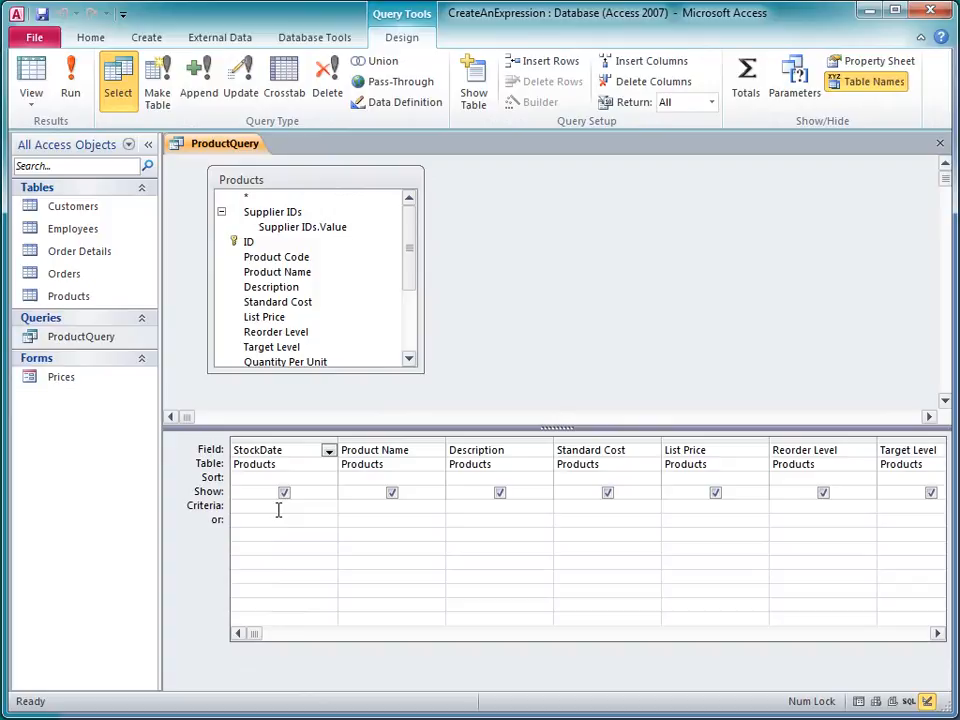
# Step: Set the StockDate criteria in ProductQuery to Dateadd("m",3,Date), starting it in the design grid and completing it in the Expression Builder
pyautogui.click(279, 507)
pyautogui.write('D')
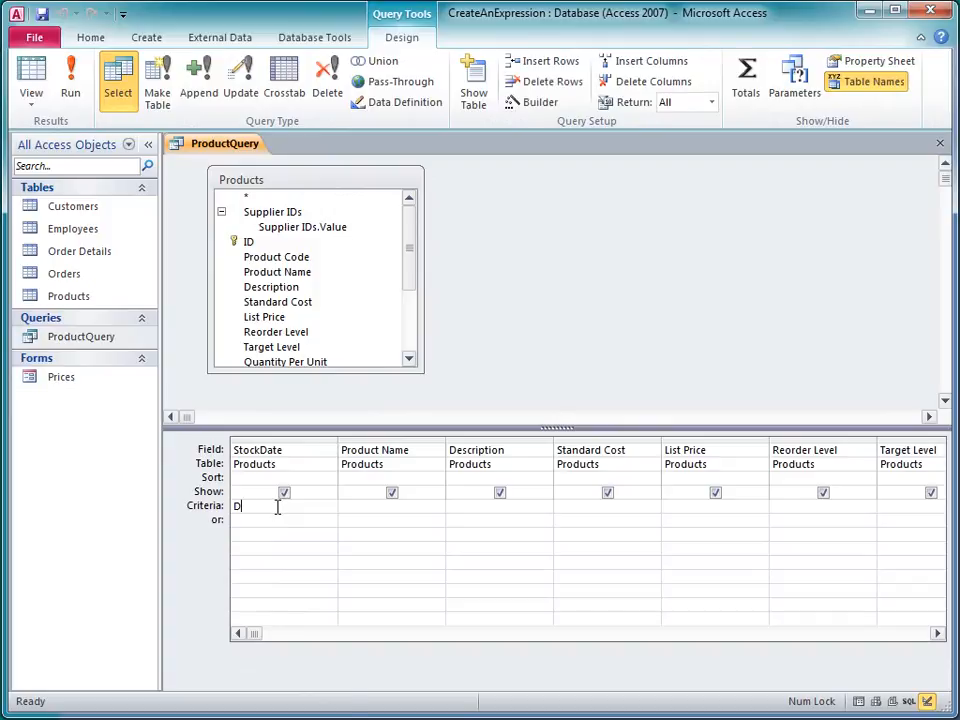
pyautogui.write('ateadd')
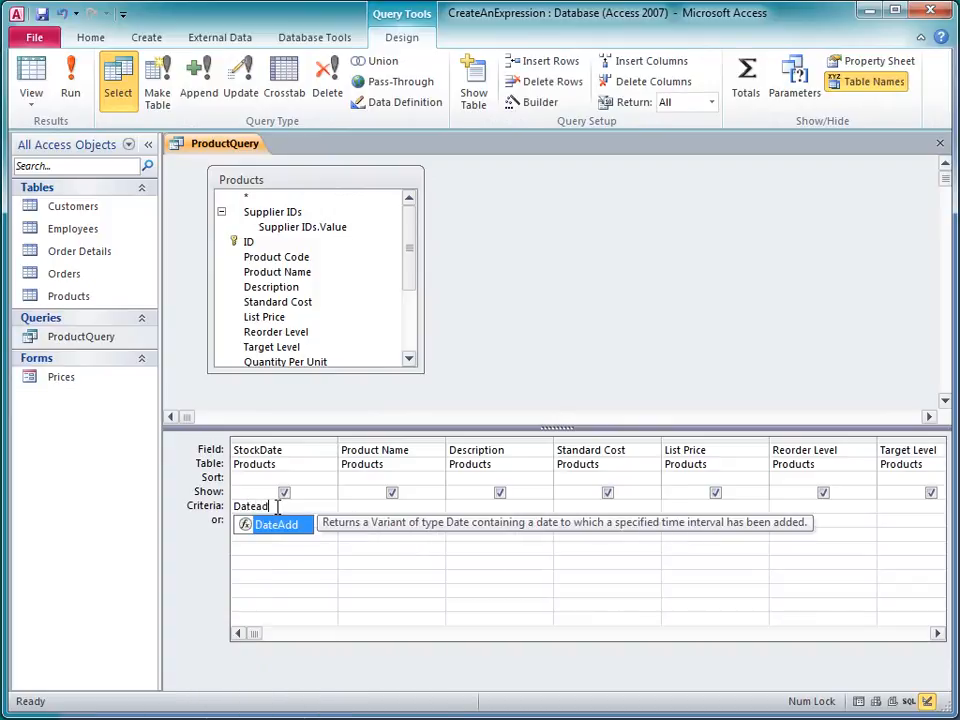
pyautogui.click(533, 104)
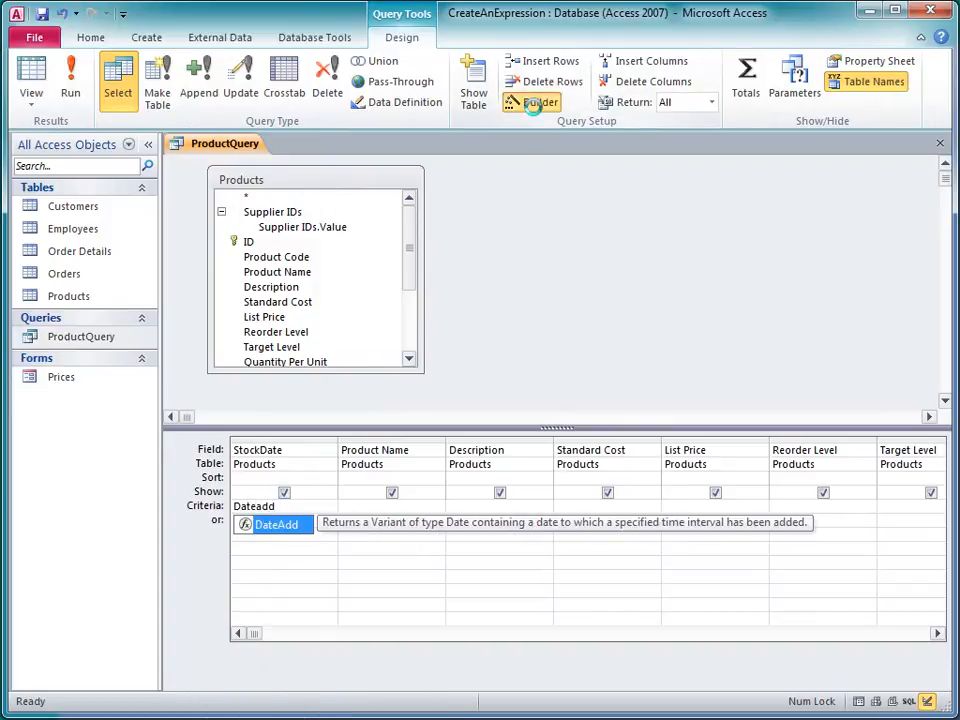
pyautogui.write('("m",3,')
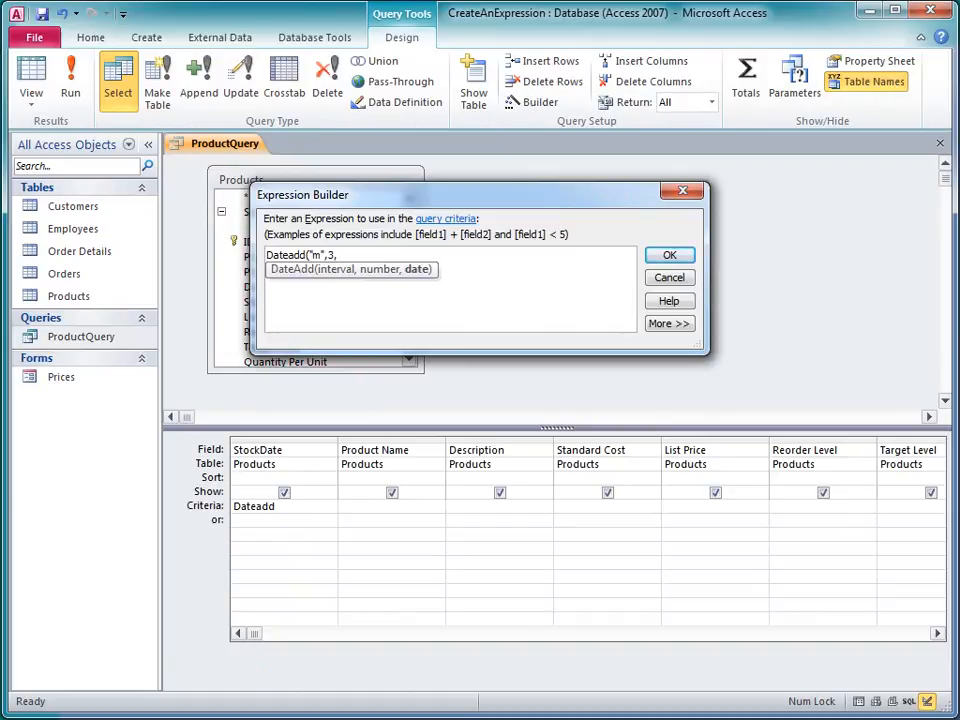
pyautogui.write('Date')
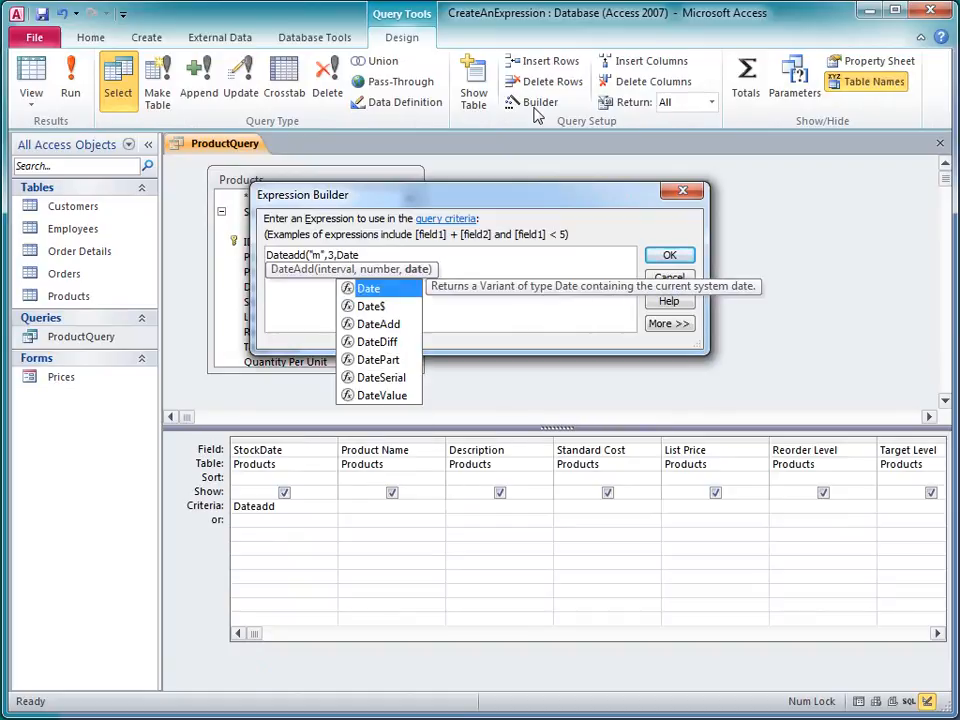
pyautogui.write(')')
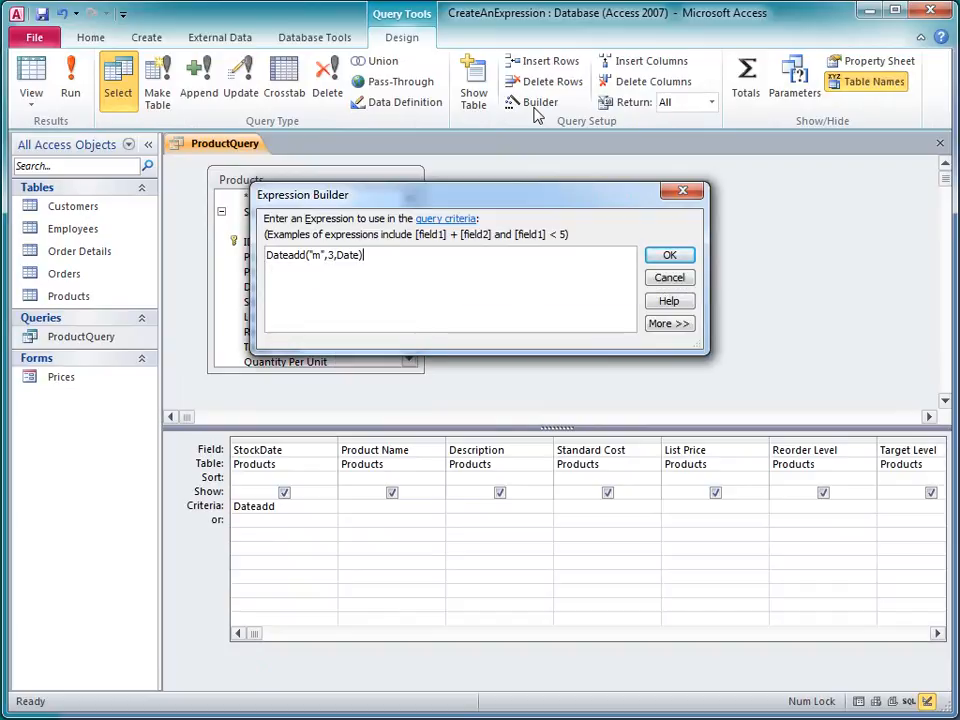
pyautogui.click(669, 257)
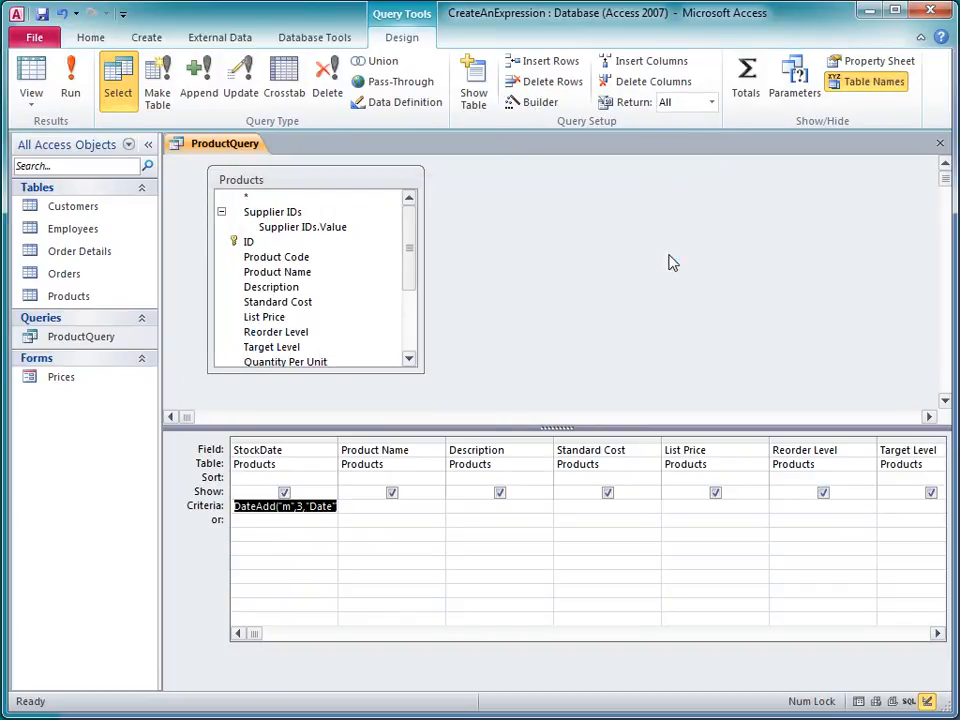